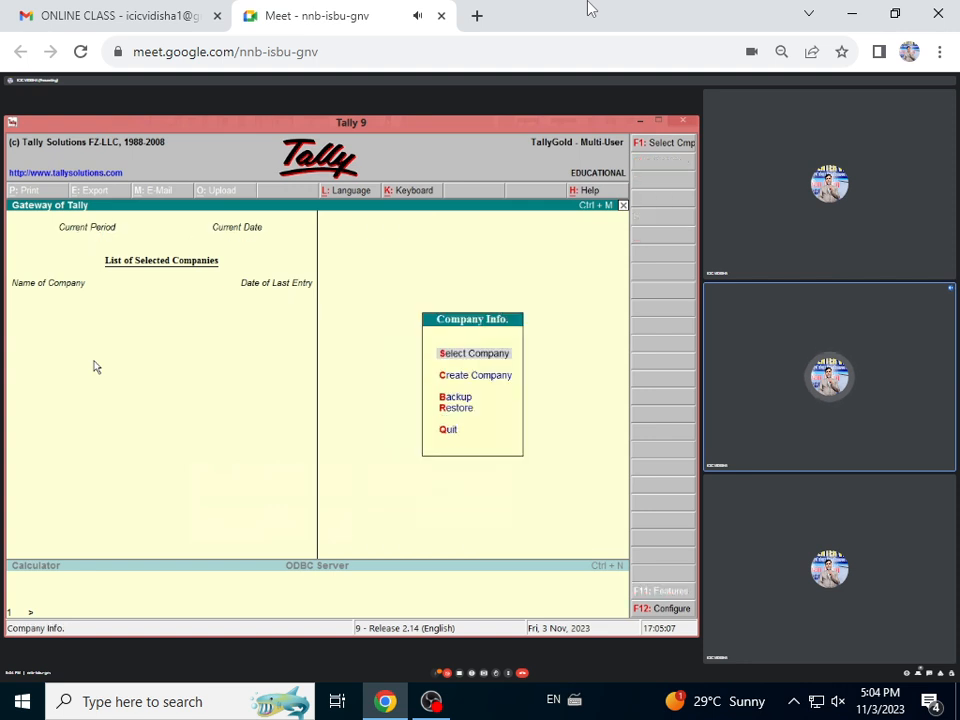
- Load the SAKET MGM H S S company and display the ledger vouchers of the COMPUTER account
key(Return)
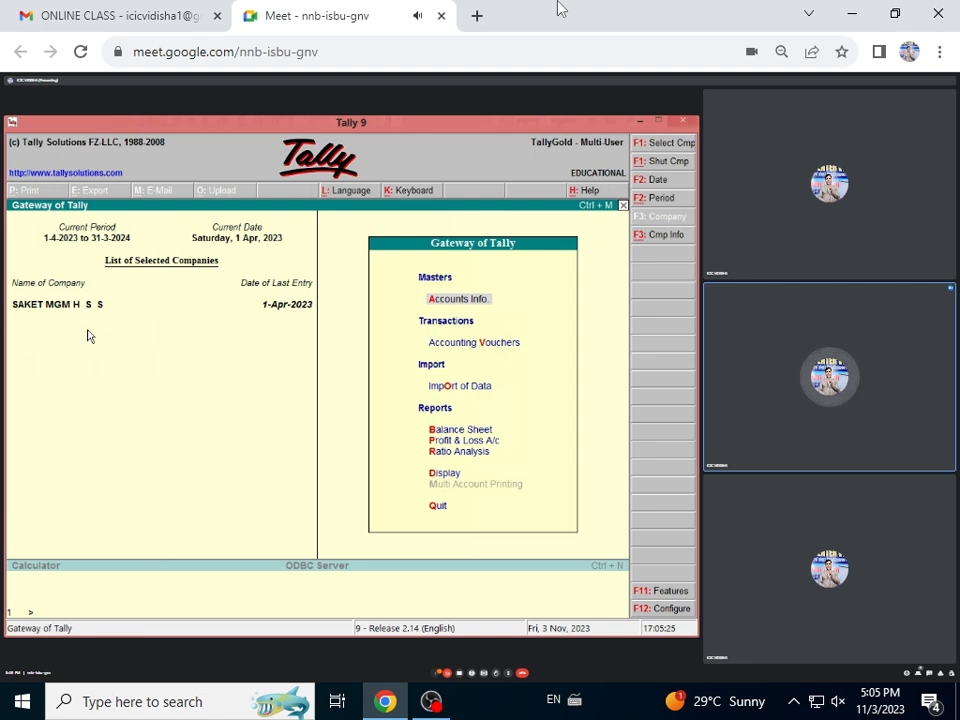
key(d)
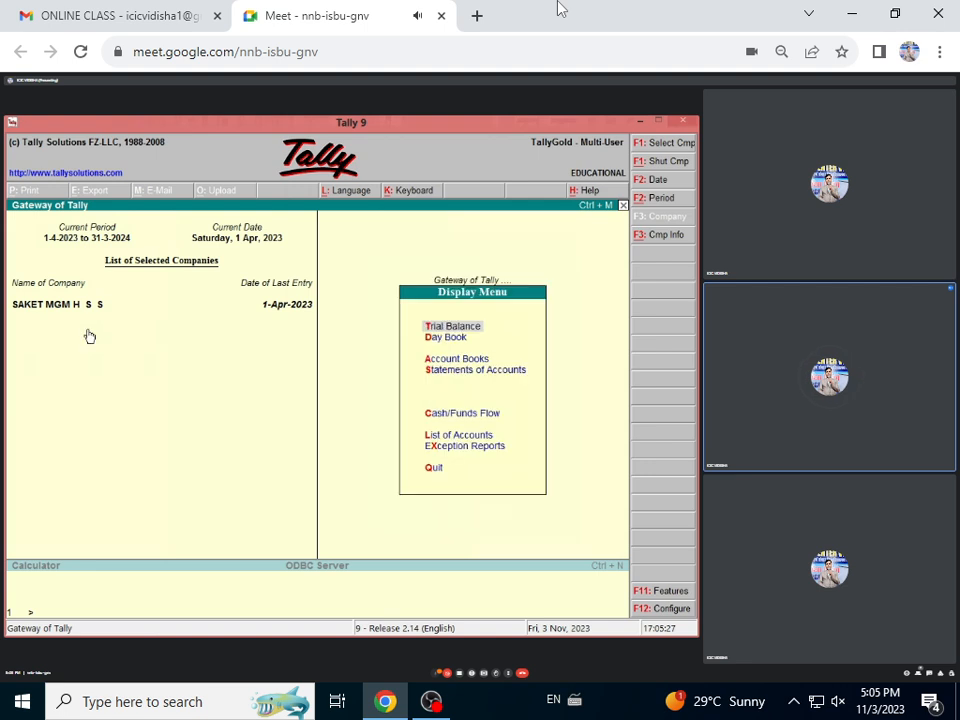
key(a)
key(l)
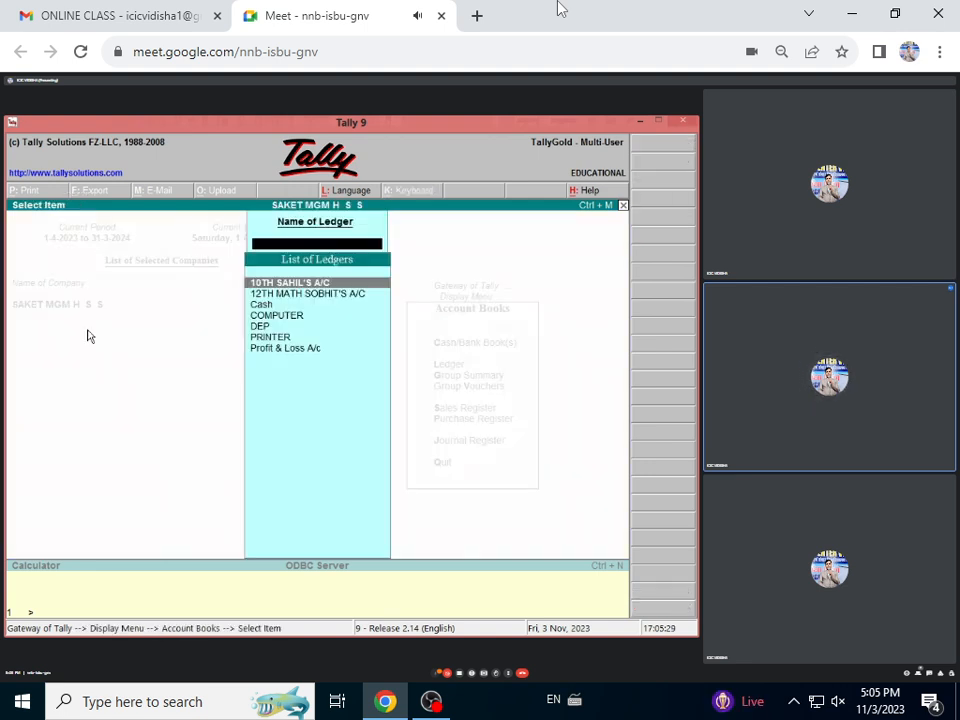
key(Down)
key(Down)
key(Down)
key(Down)
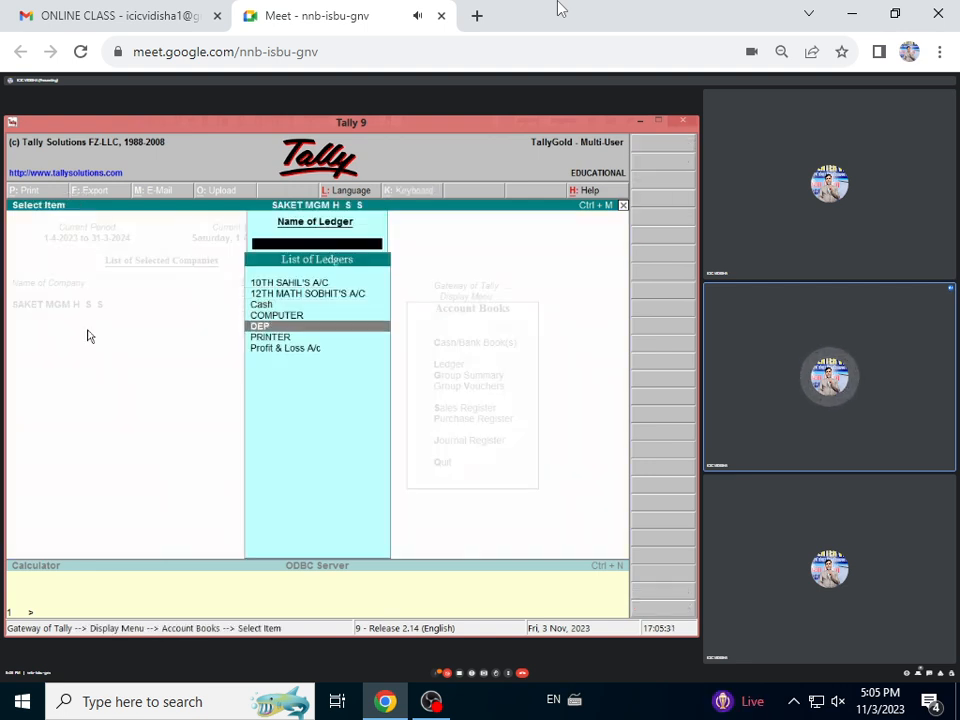
key(Down)
key(Up)
key(Up)
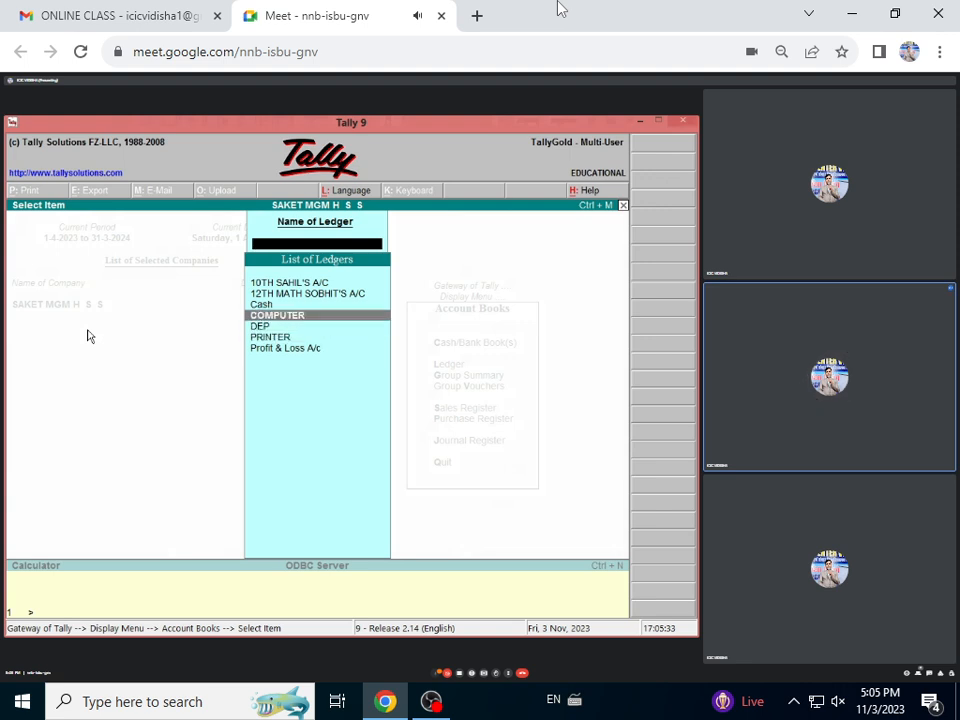
key(Return)
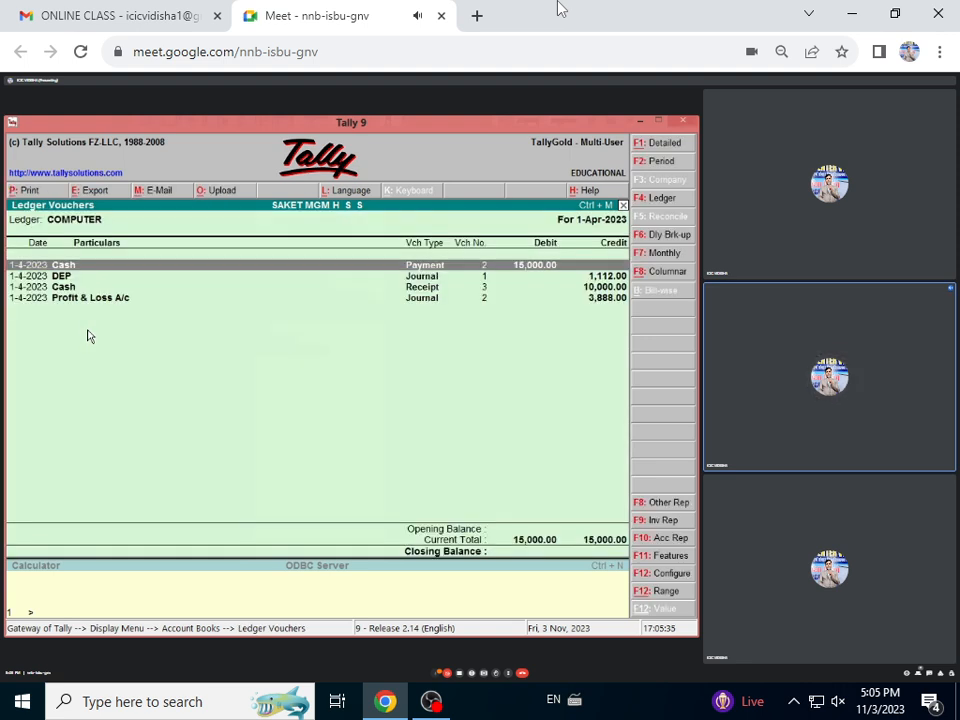
- View the PRINTER ledger's vouchers and return to the Gateway of Tally
key(Escape)
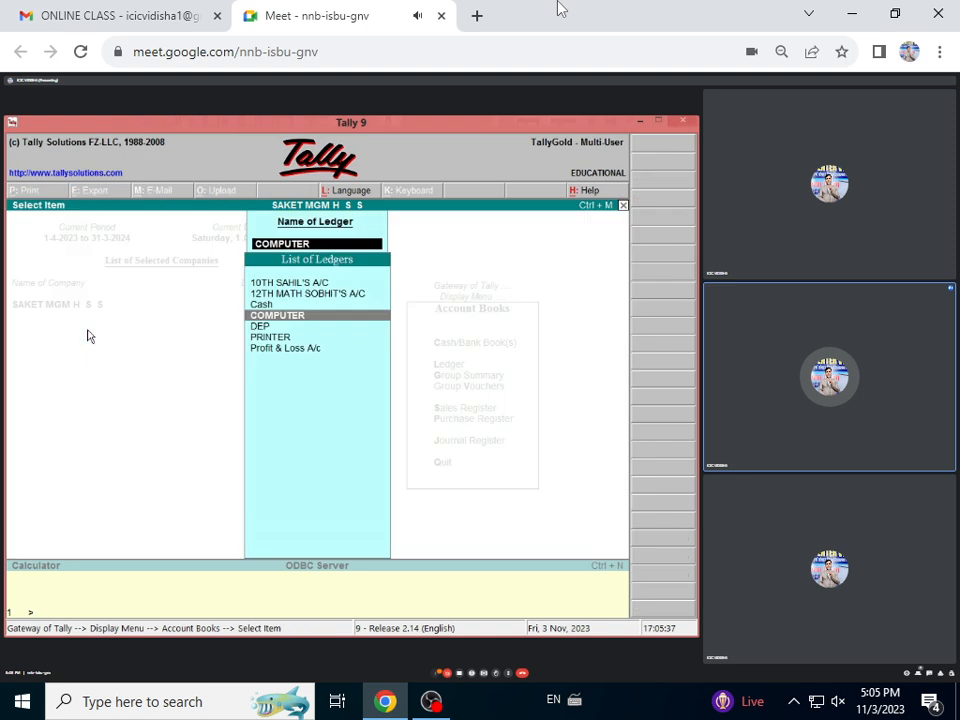
key(Down)
key(Down)
key(Return)
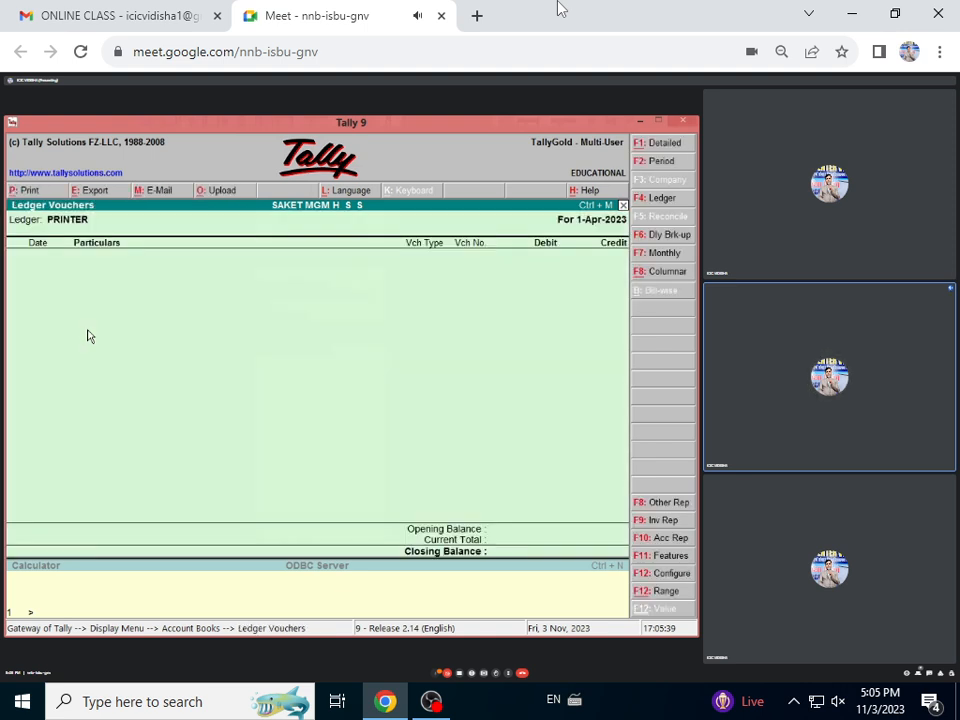
key(Escape)
key(Escape)
key(Escape)
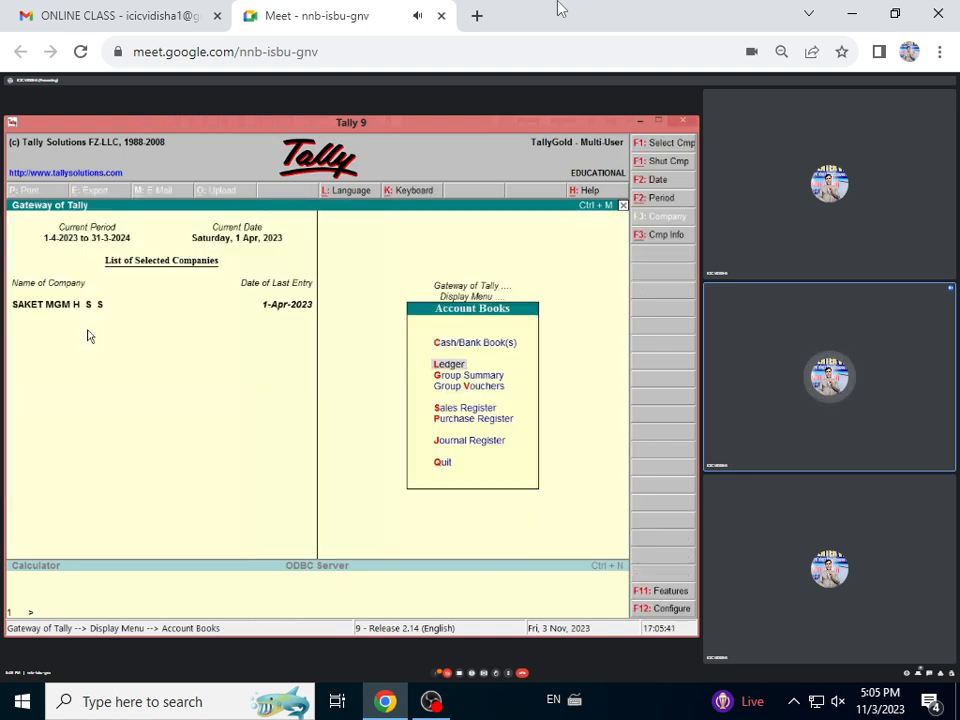
key(Escape)
key(Escape)
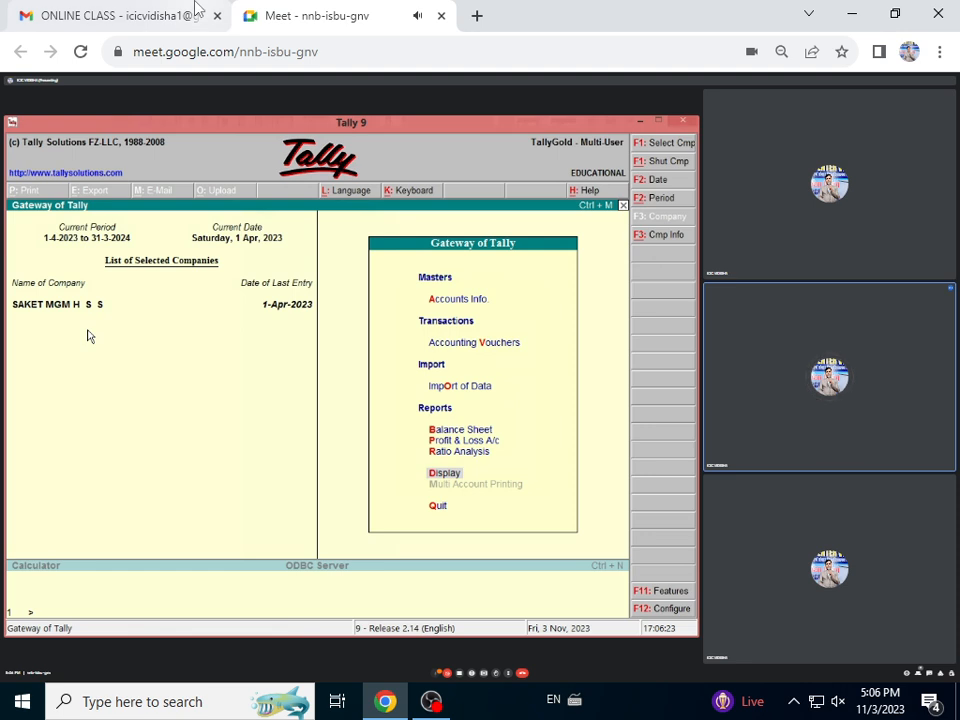
mouse_move(197, 9)
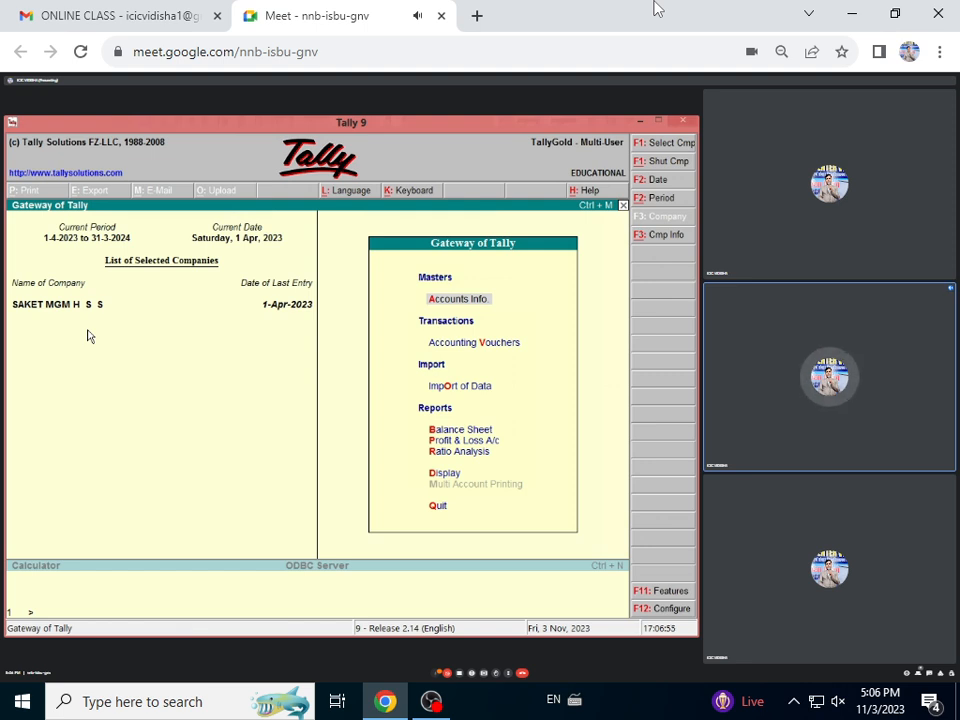
- Start a Journal voucher and debit the PRINTER ledger with 50000
key(v)
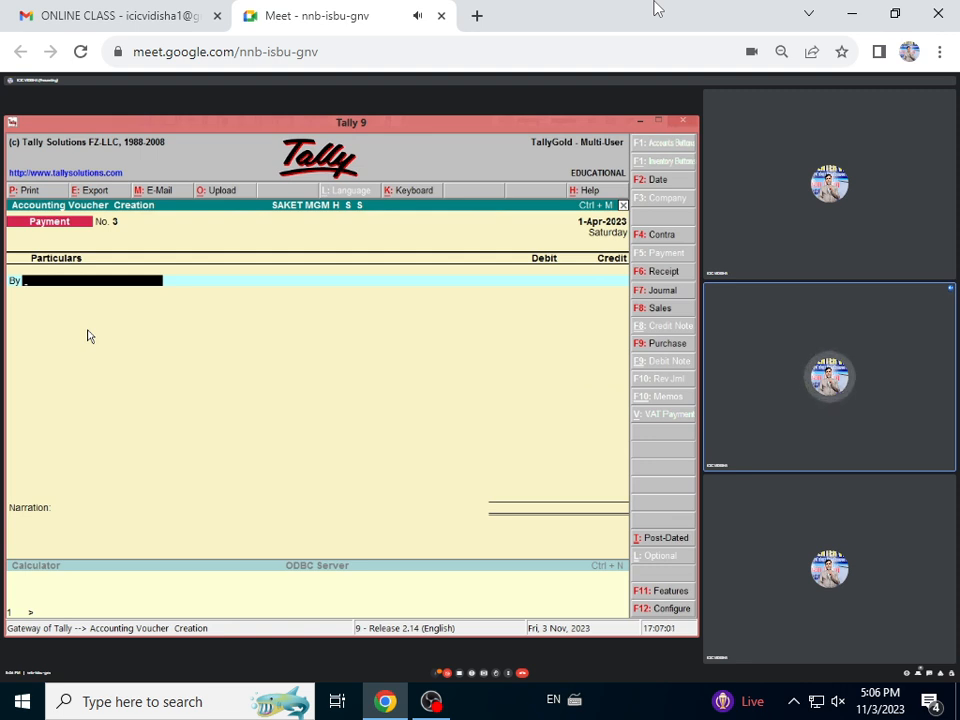
key(F7)
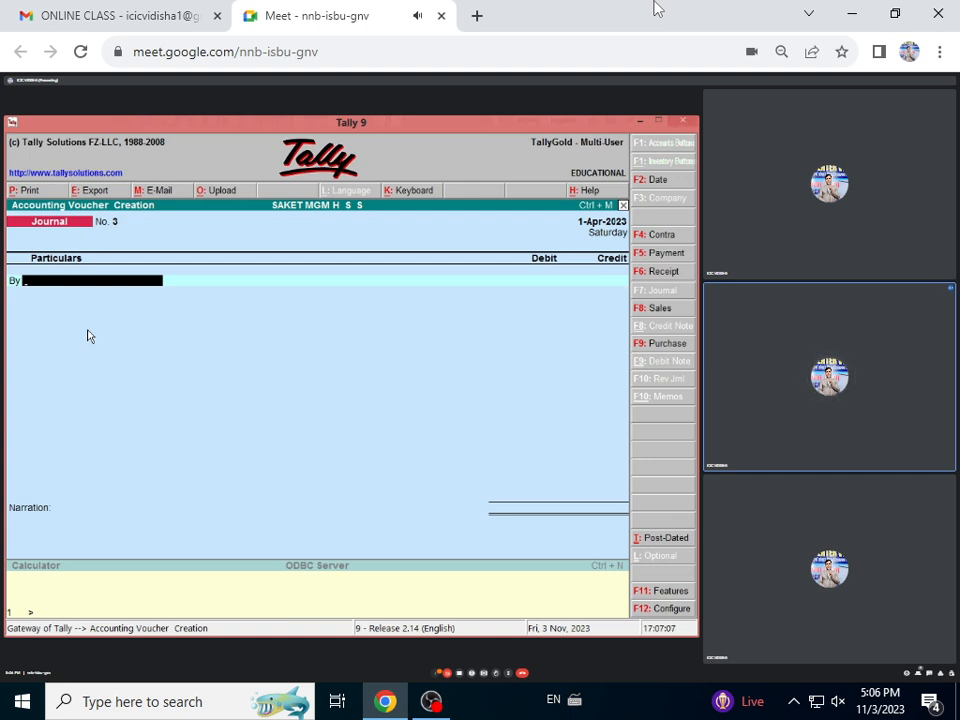
text(P)
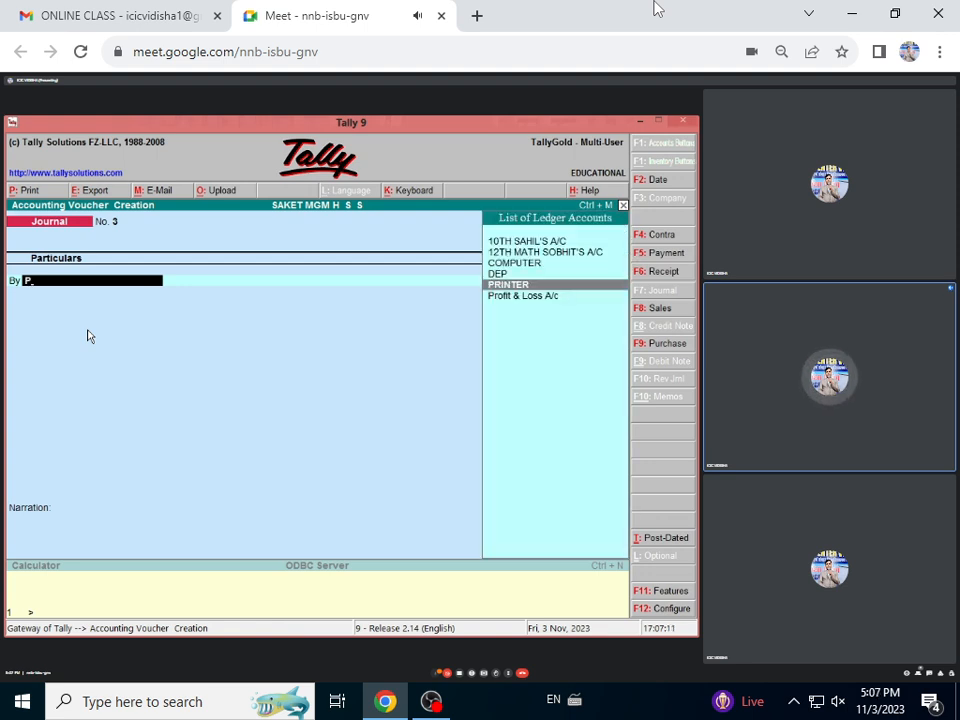
key(Return)
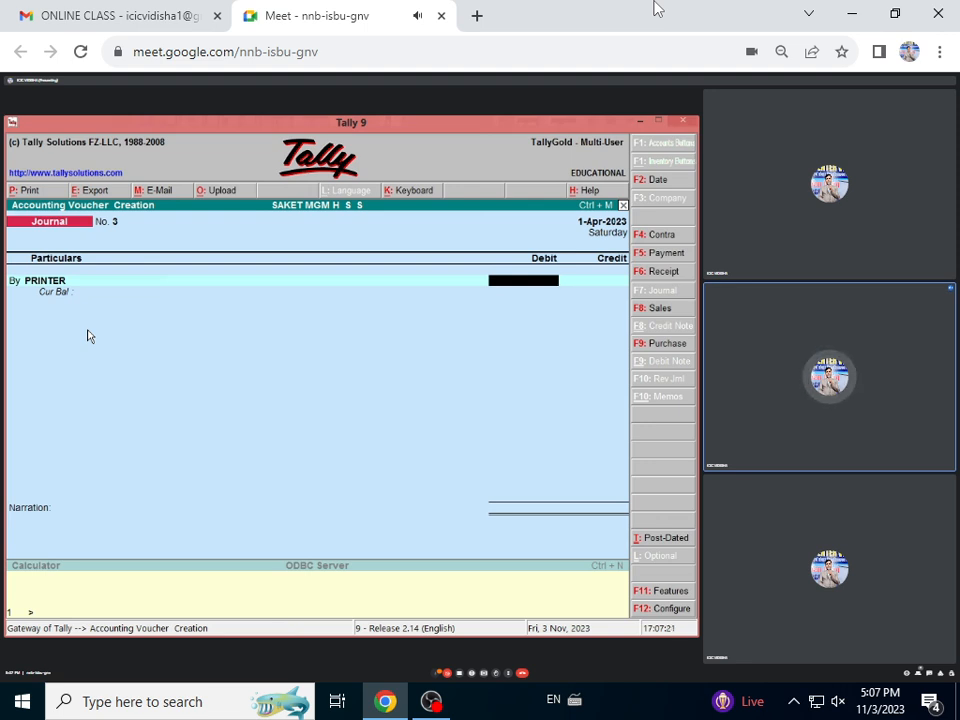
text(50000)
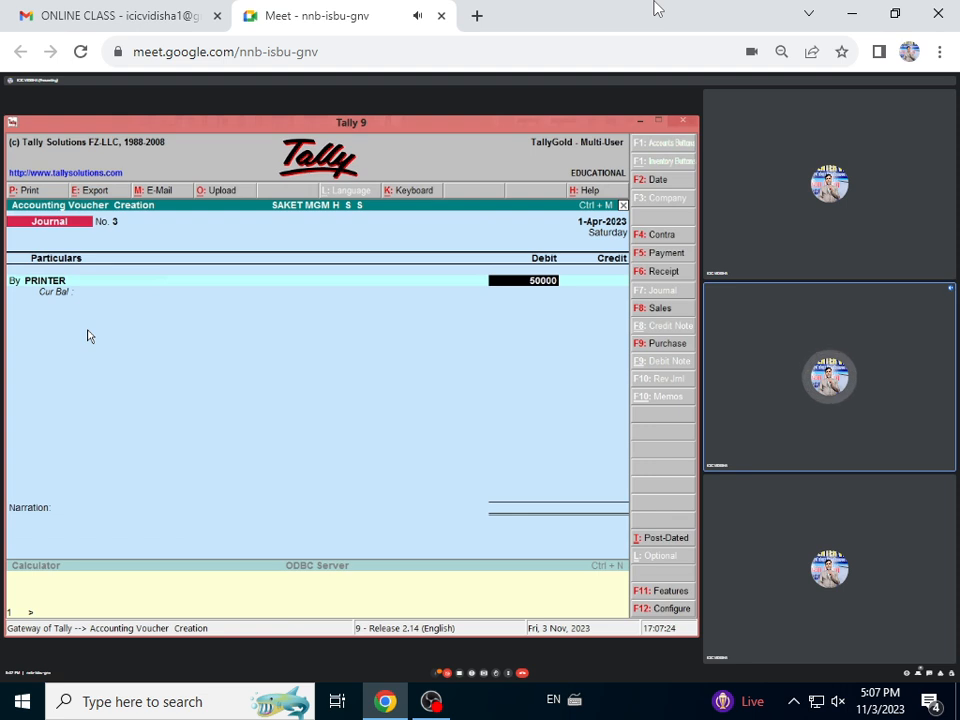
key(Return)
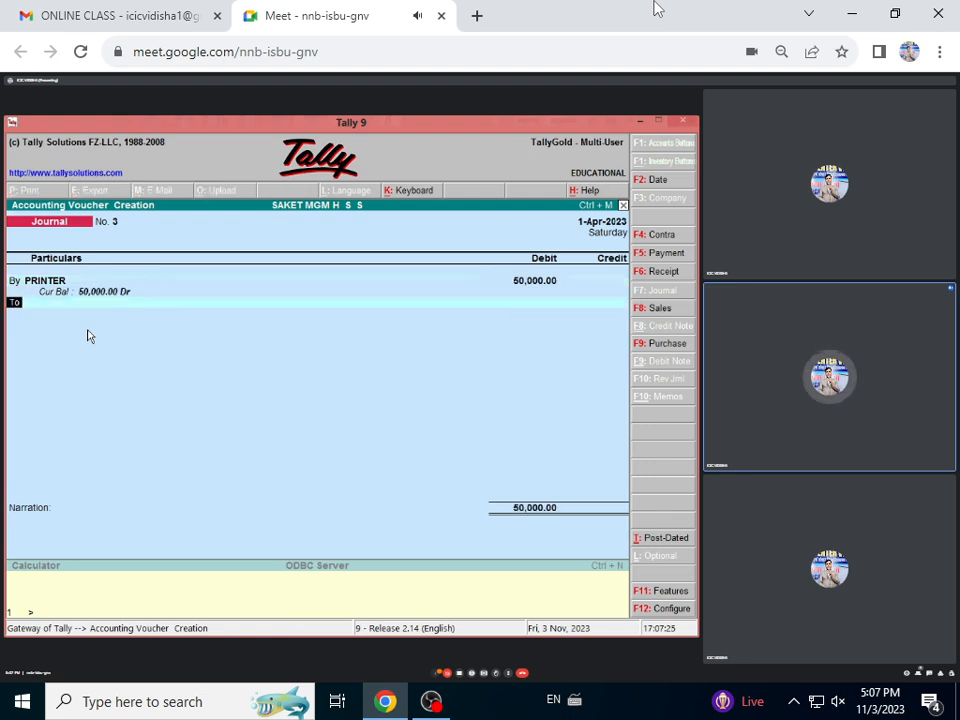
- Start a new ledger for the voucher's credit line, named with the supplier's name followed by 'S A/C, without an alias
key(Return)
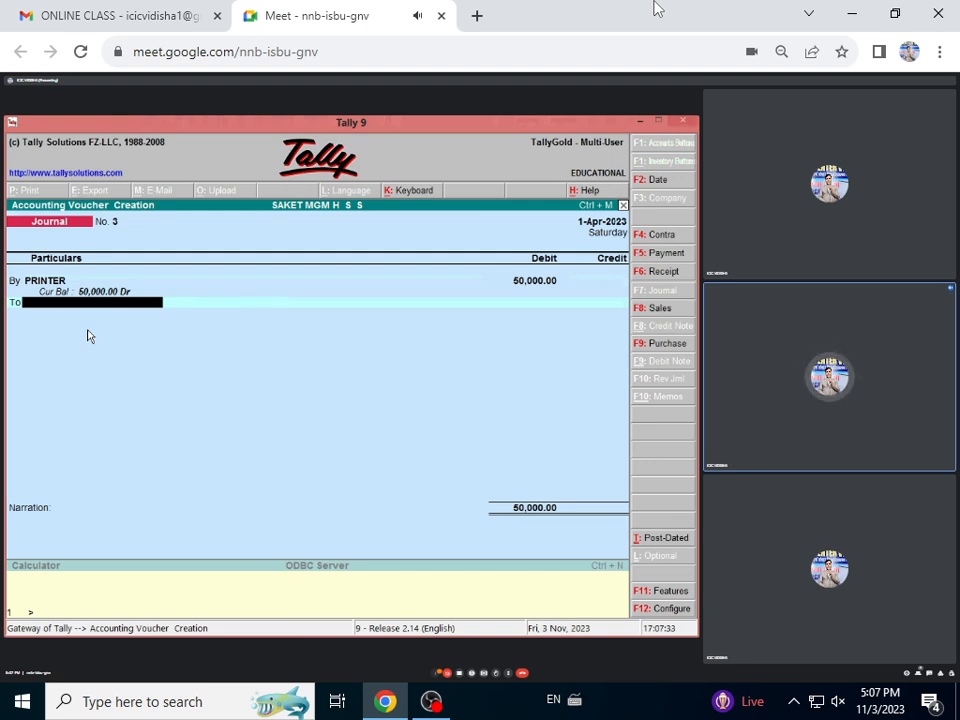
key(alt+c)
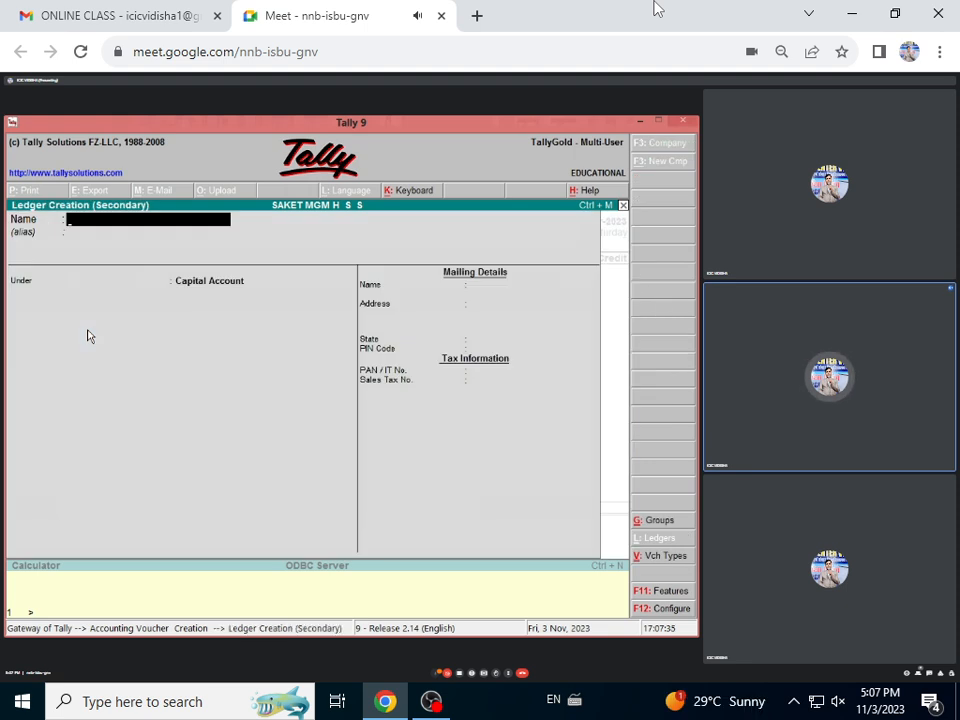
text(ROHIT)
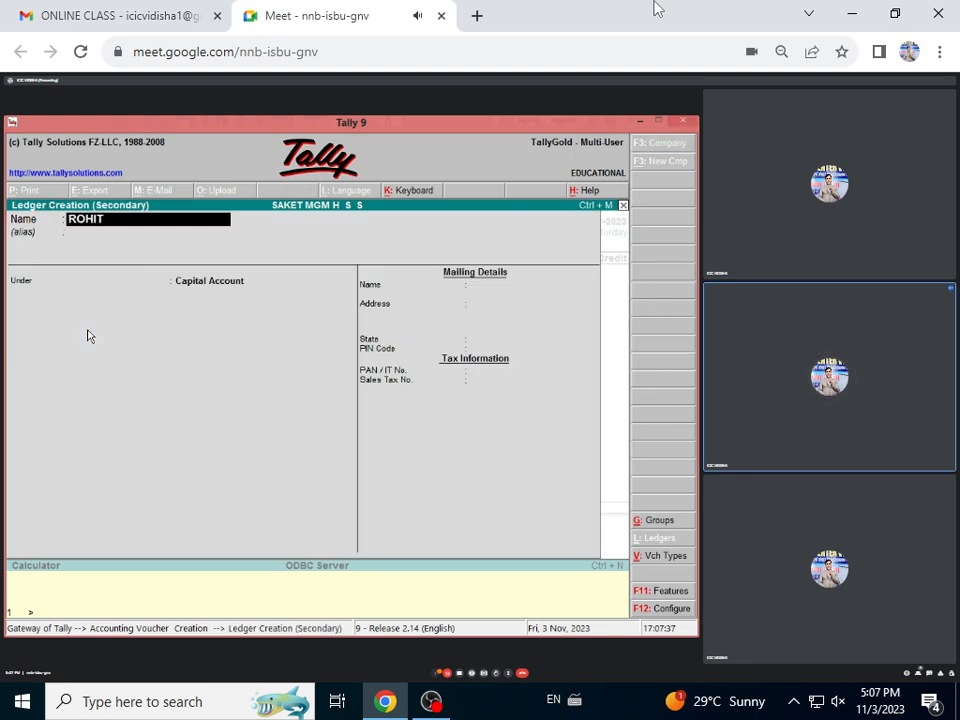
text('S A/C)
key(Return)
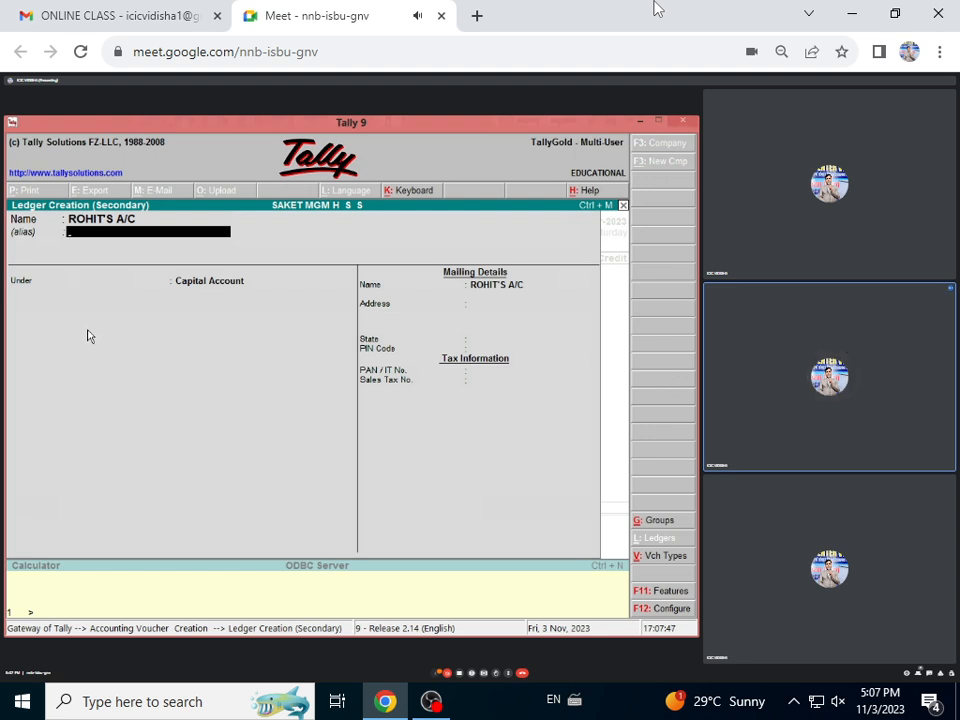
key(Return)
- Place the new supplier ledger under the Sundry Creditors group
text(C)
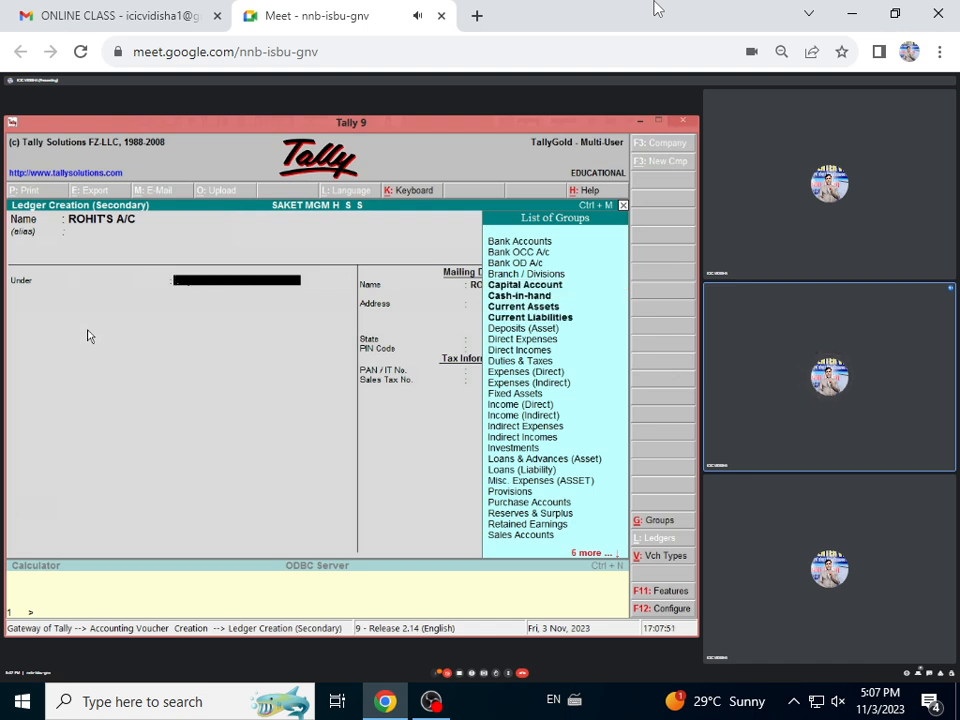
text(S)
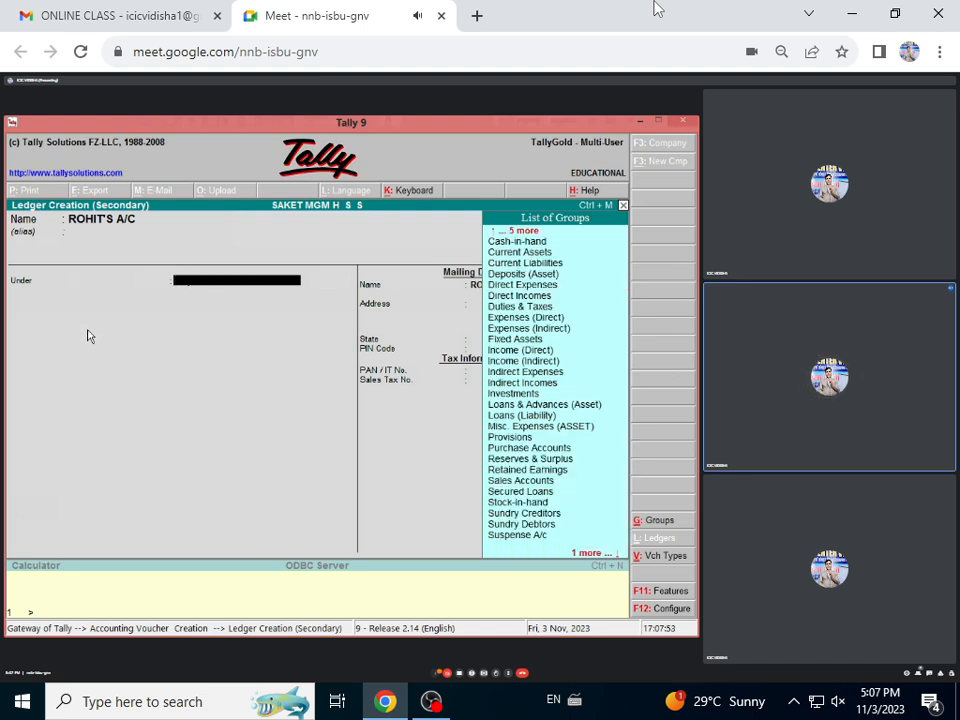
key(Down)
key(Down)
key(Down)
key(Down)
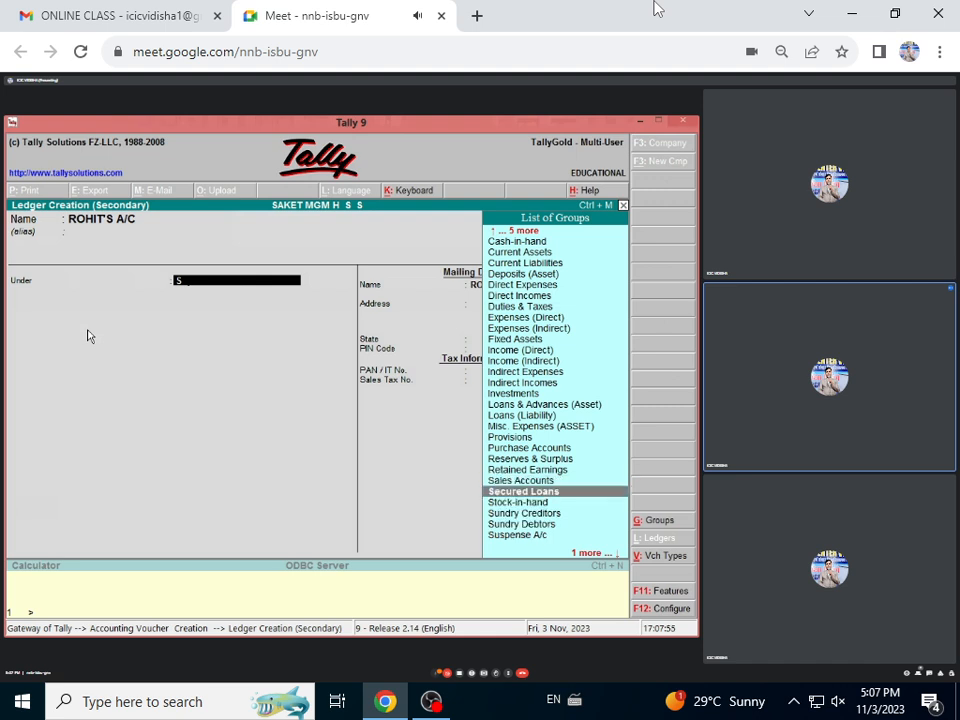
key(Return)
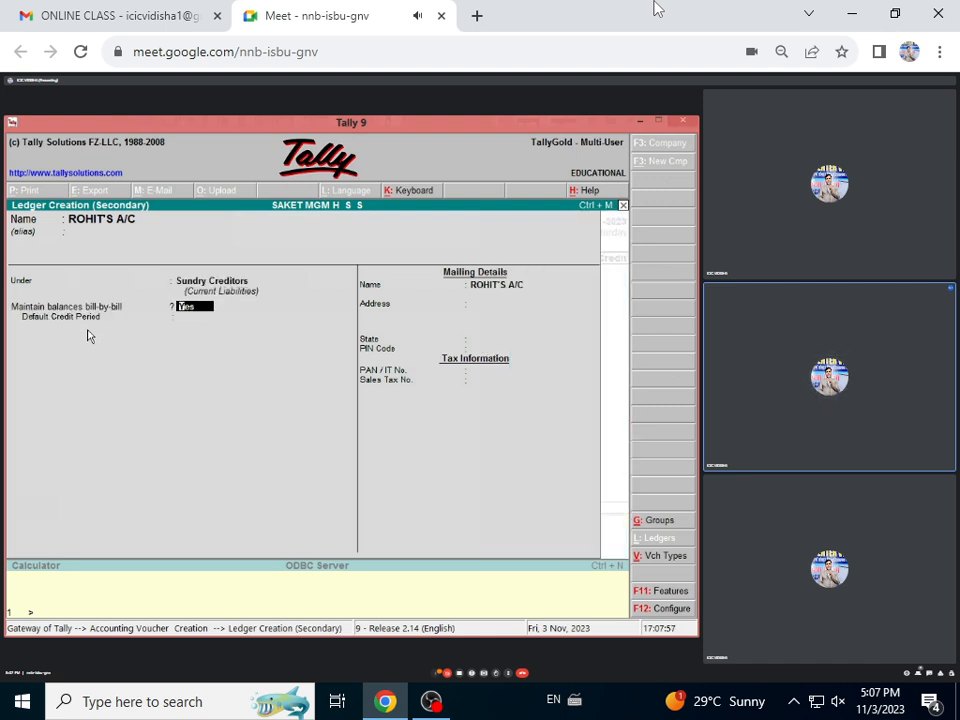
- Keep bill-by-bill balances at Yes, leave the credit period and address blank, and save the supplier ledger
key(Return)
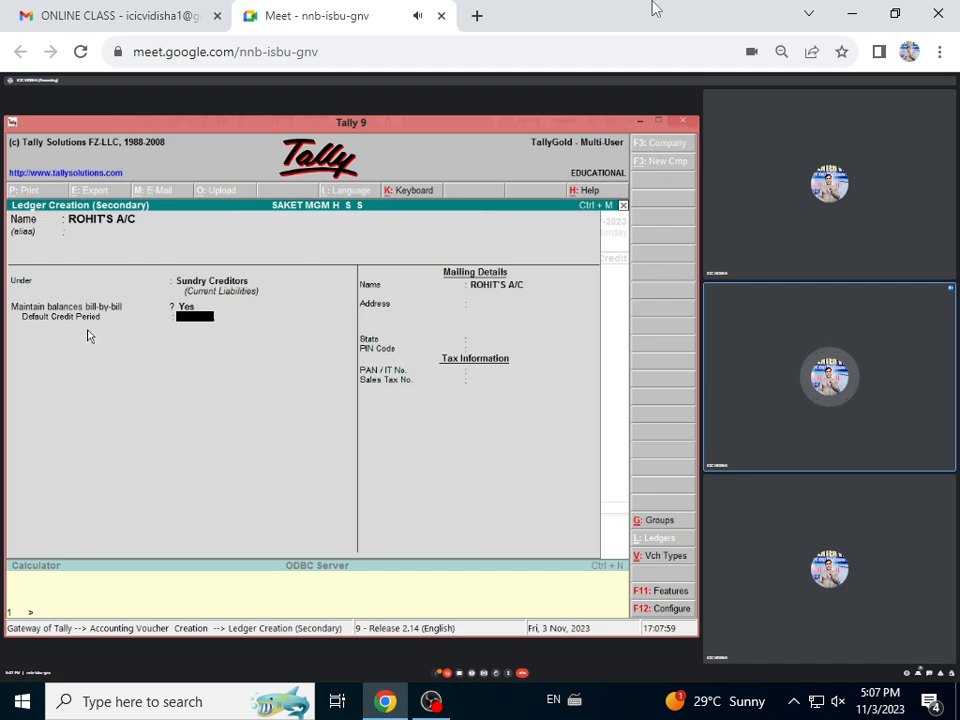
key(Return)
key(Return)
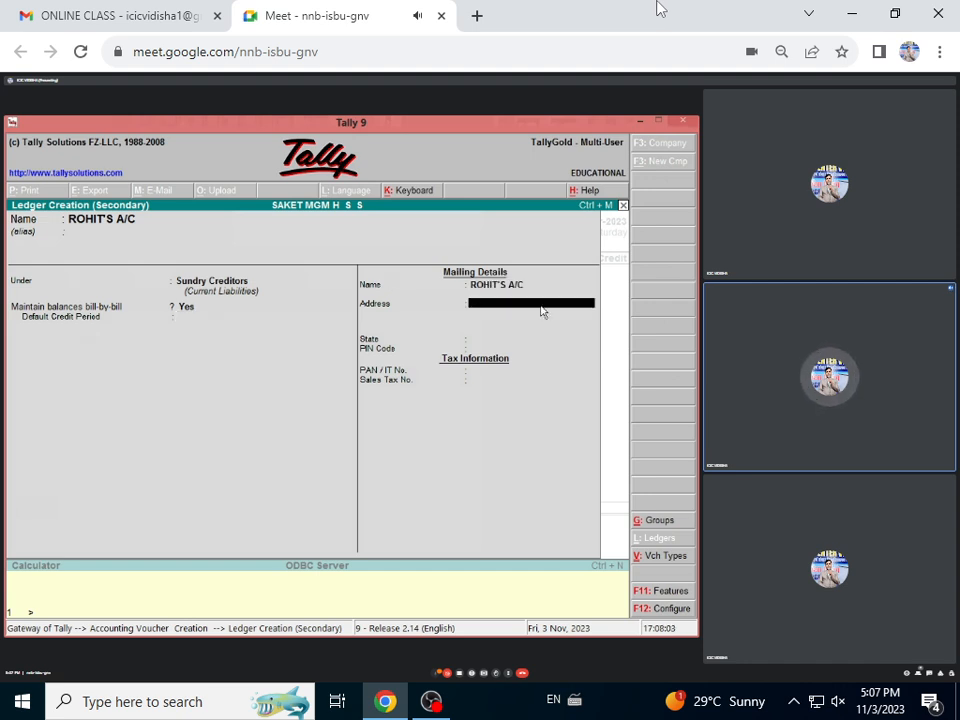
key(Return)
key(Return)
key(ctrl+a)
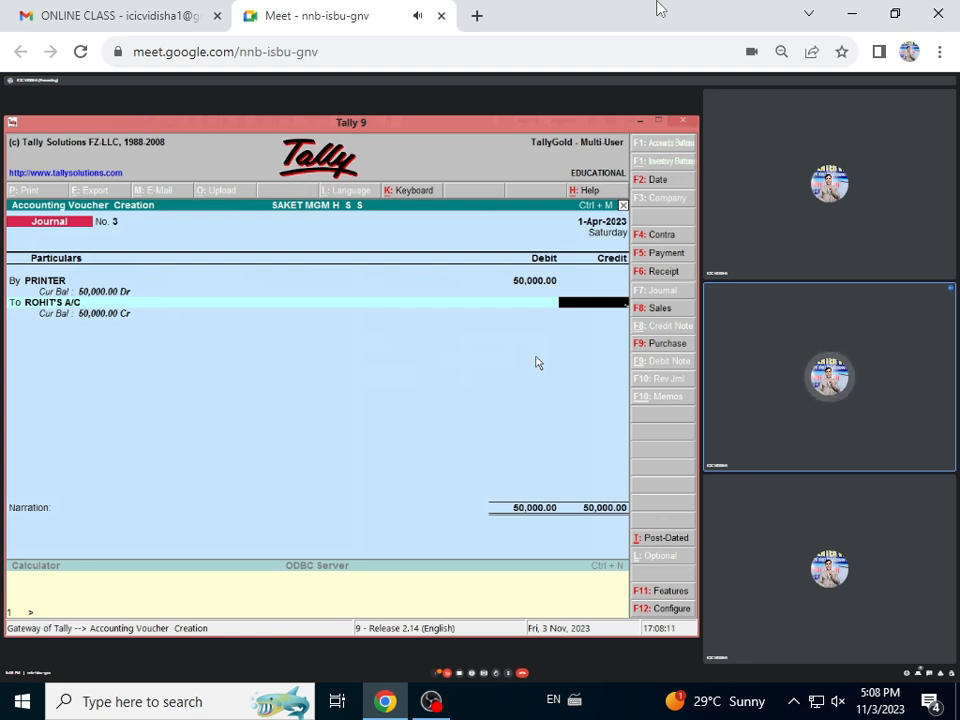
- Credit the supplier's account with 50000 in the journal voucher
text(500000)
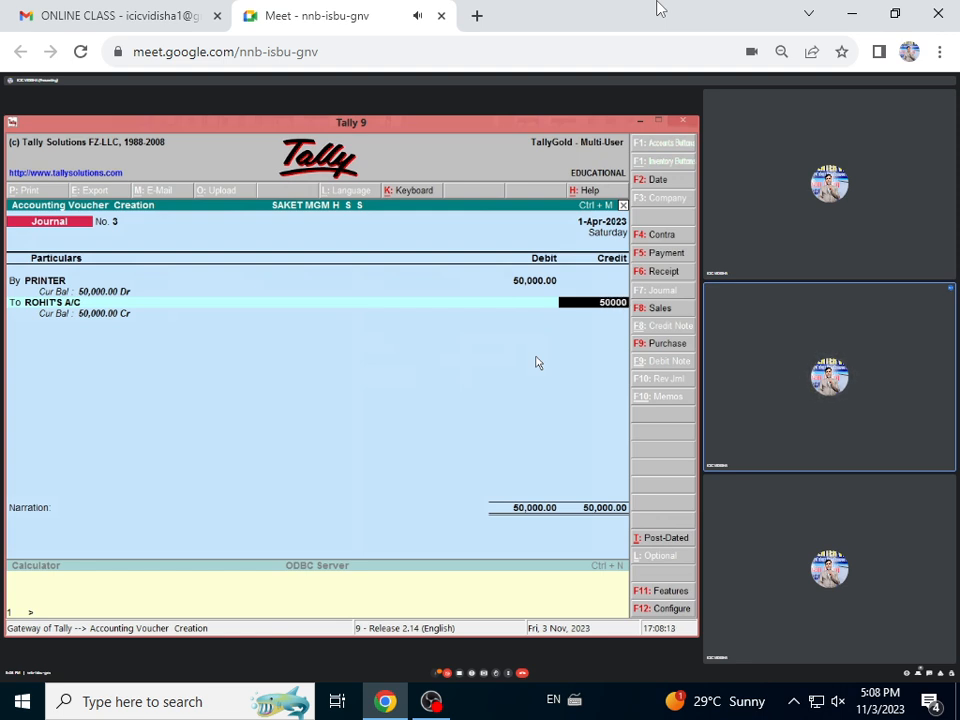
key(BackSpace)
key(Return)
- Allocate the 50,000 credit as a New Ref named 3 and save the journal voucher without narration
key(Up)
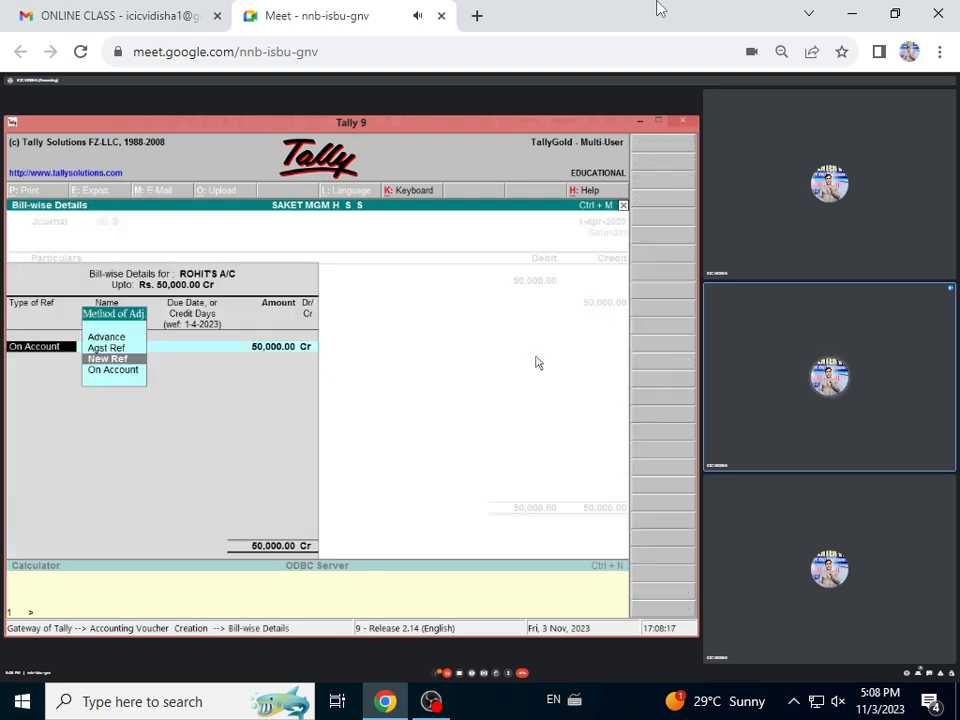
key(Return)
key(Return)
key(Return)
key(Return)
key(Return)
key(Return)
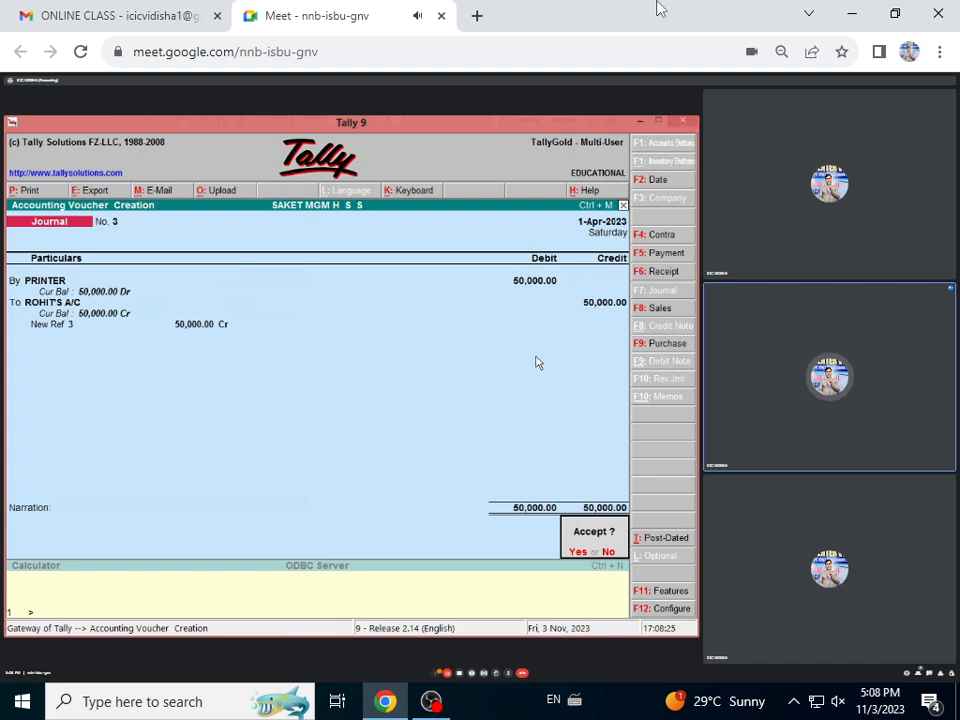
key(Return)
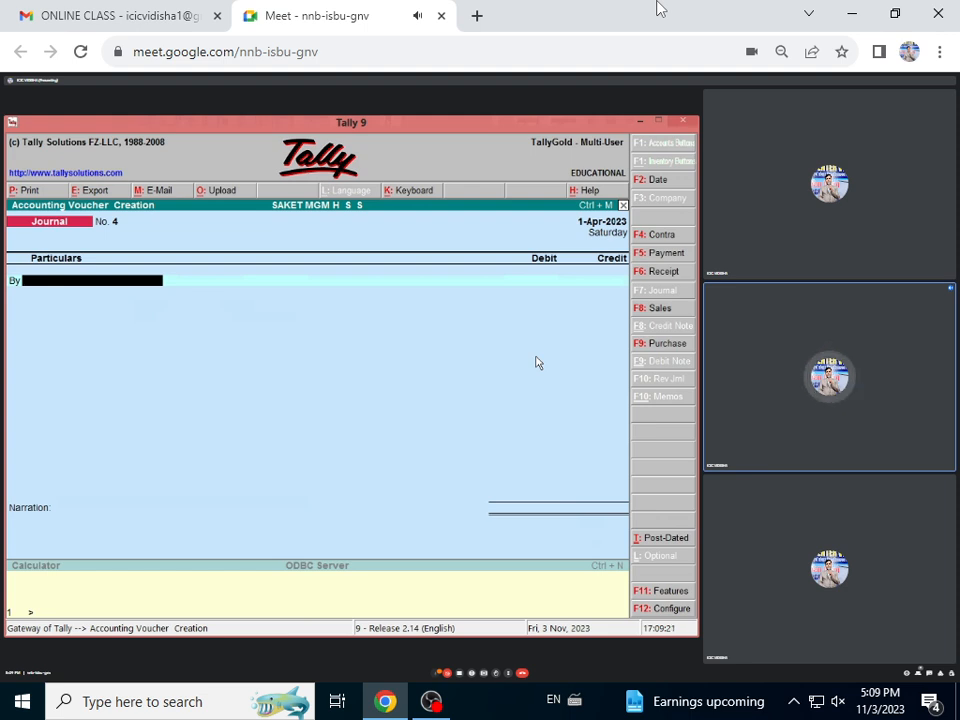
- Leave journal voucher entry and return to the Gateway of Tally
key(Escape)
key(y)
key(Escape)
key(n)
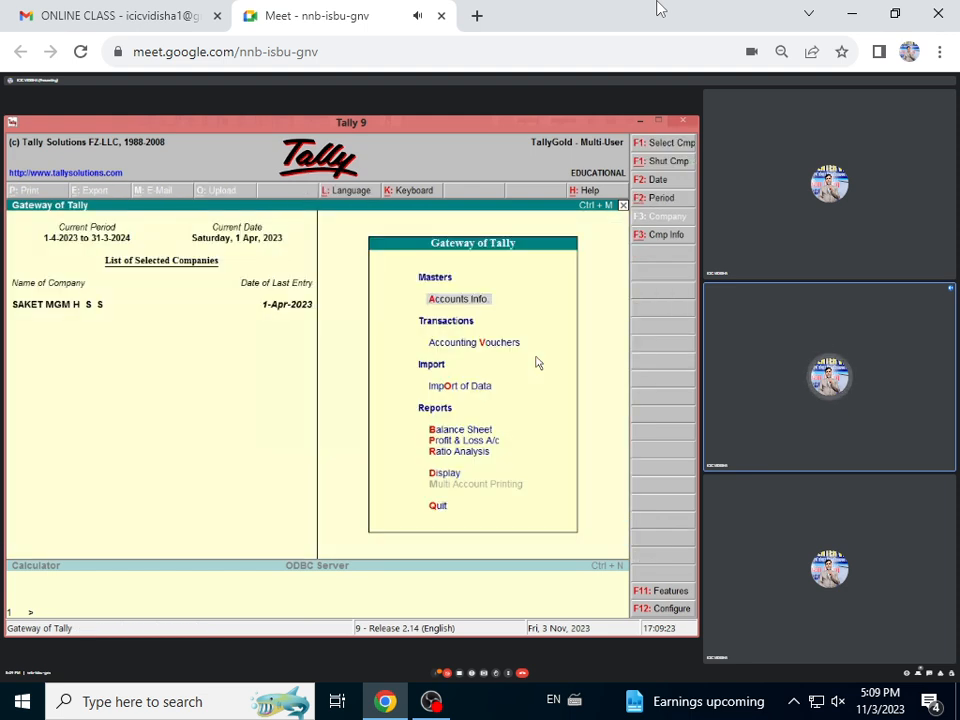
- Open the COMPUTER ledger from the account books to review its voucher entries
key(d)
key(a)
key(l)
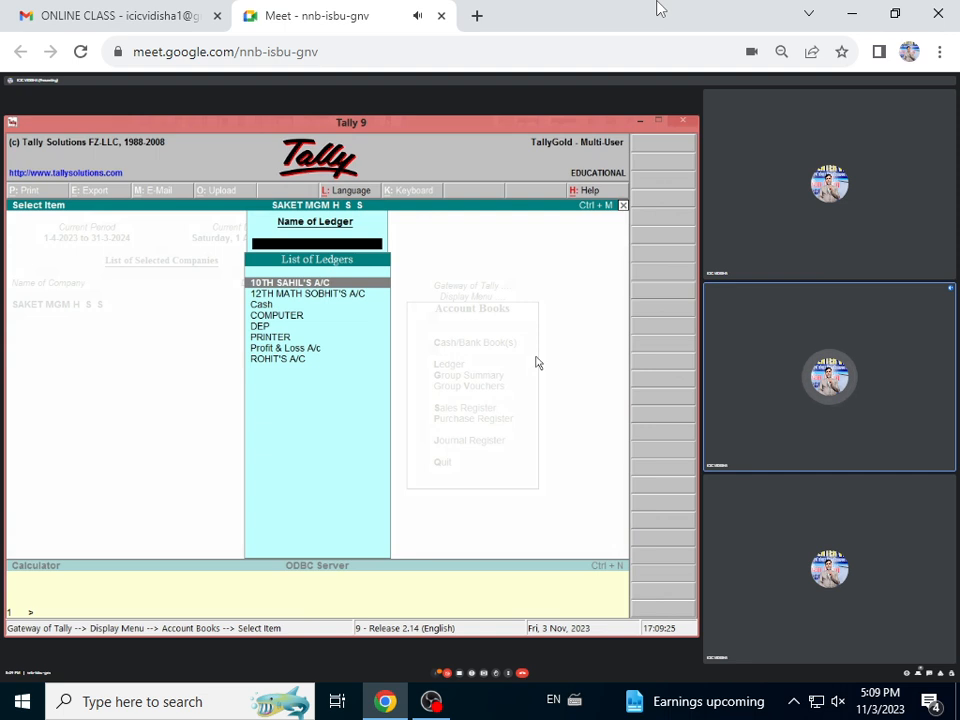
key(Down)
key(Down)
key(Down)
key(Down)
key(Down)
key(Up)
key(Up)
key(Return)
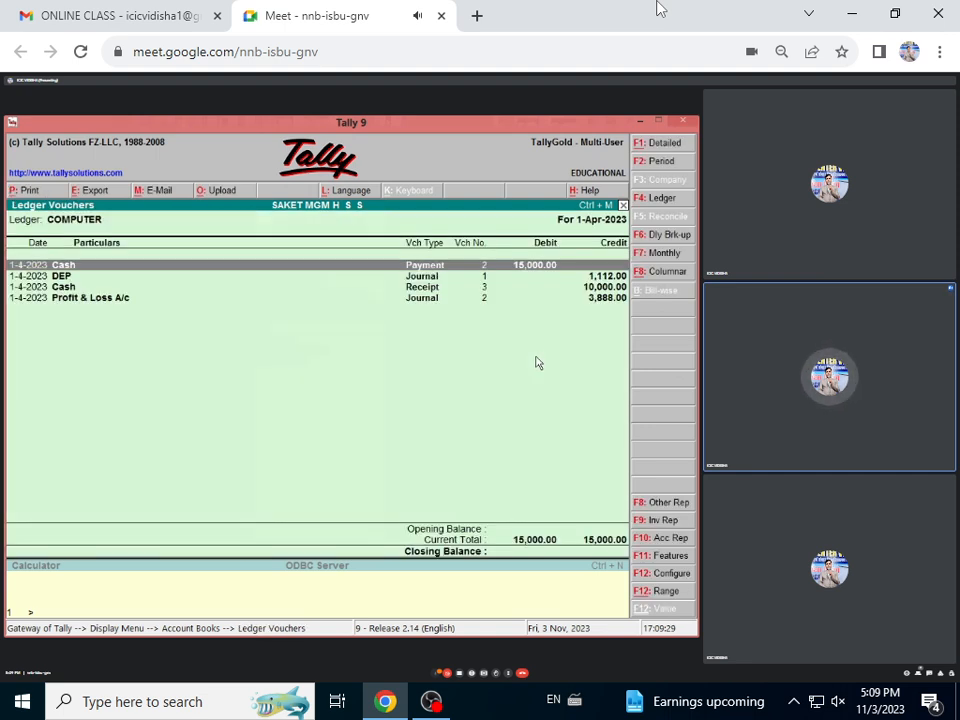
- Cut the narration from the COMPUTER ledger's 15,000 cash payment voucher and leave that voucher without saving
key(Return)
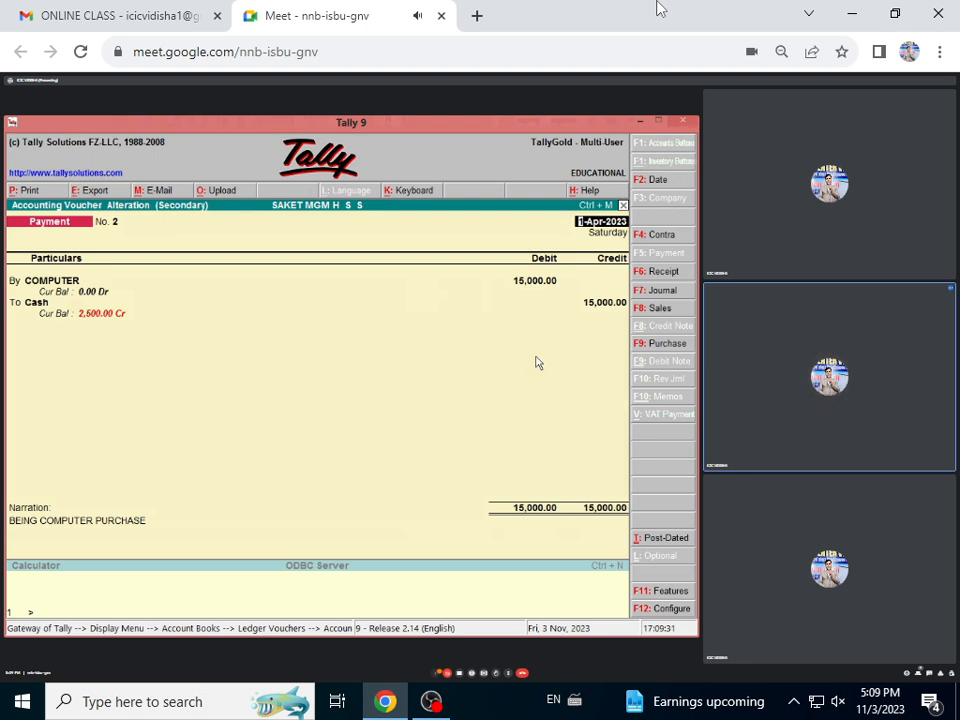
click(101, 535)
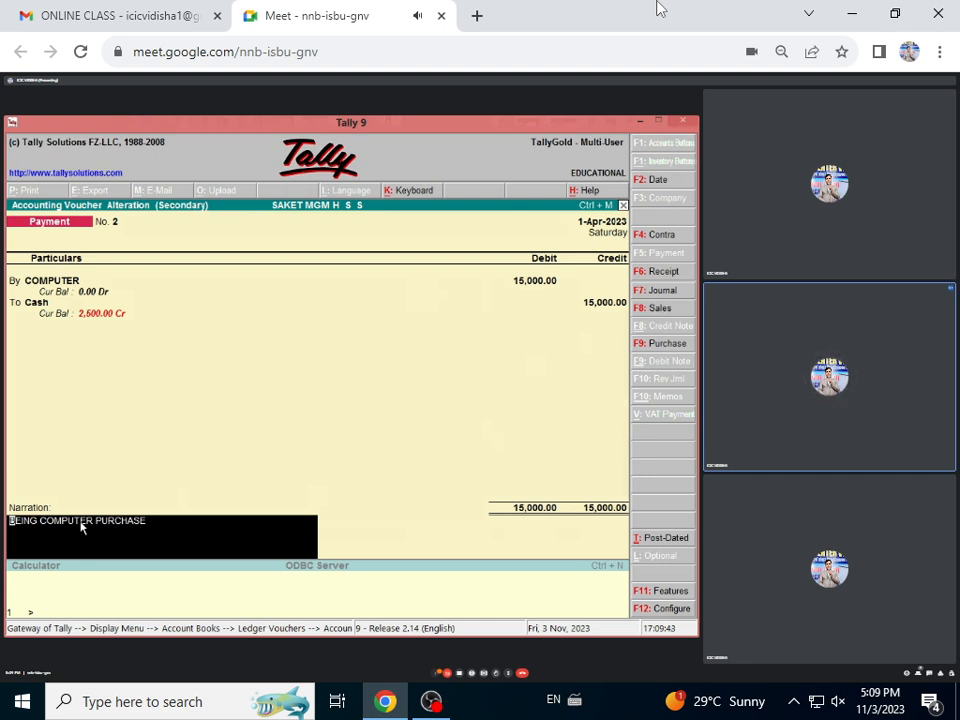
key(BackSpace)
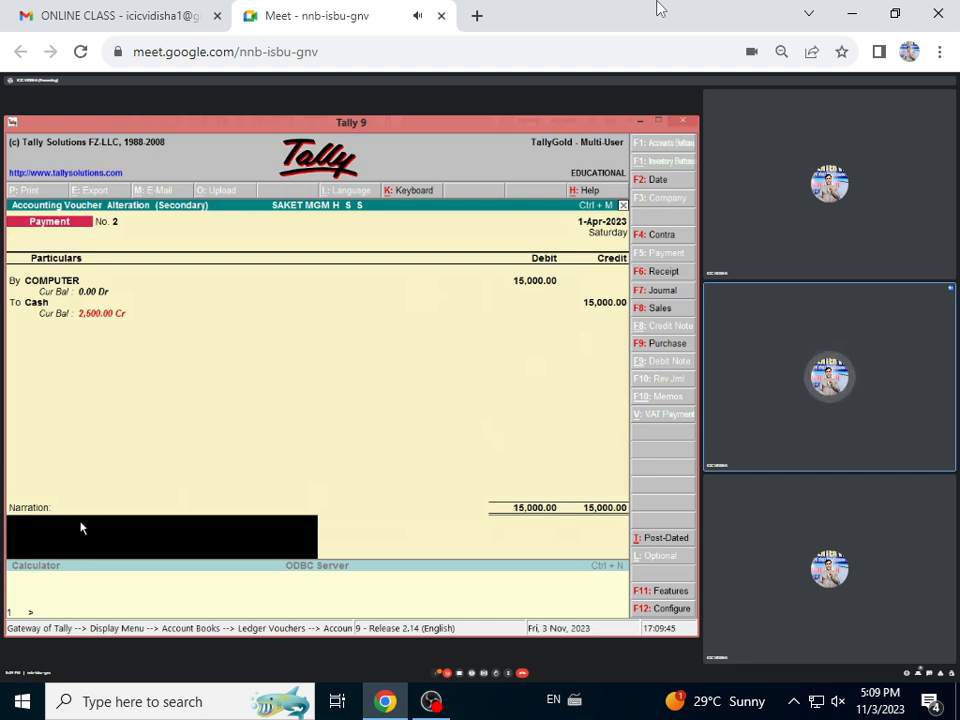
key(Escape)
key(Escape)
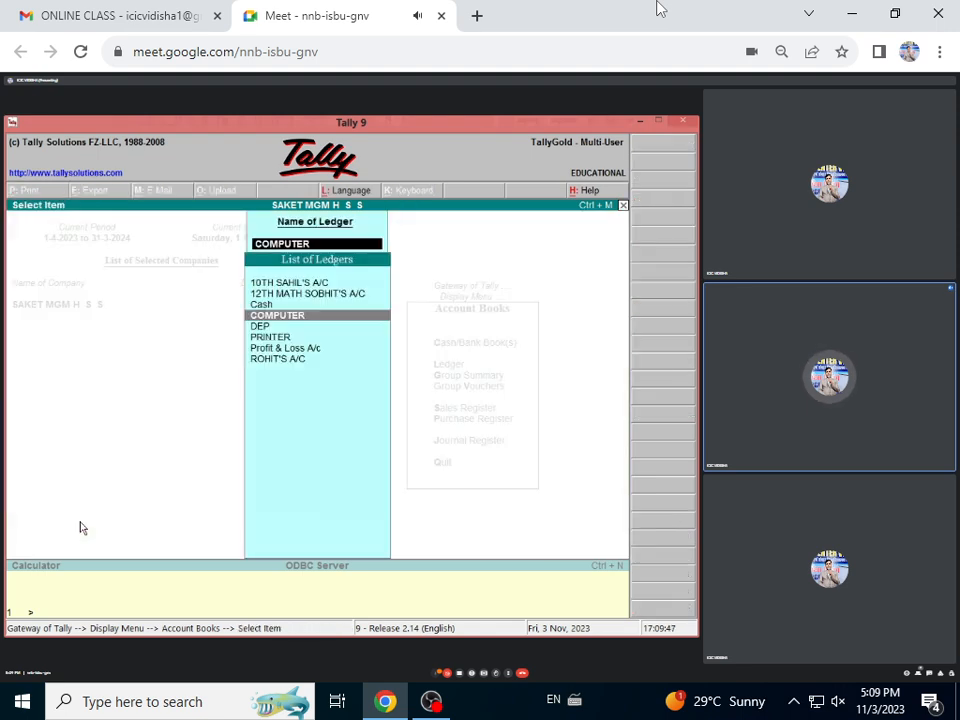
- Open the 50,000 journal voucher in the PRINTER ledger and paste the narration BEING COMPUTER PURCHASE into it
key(Down)
key(Down)
key(Return)
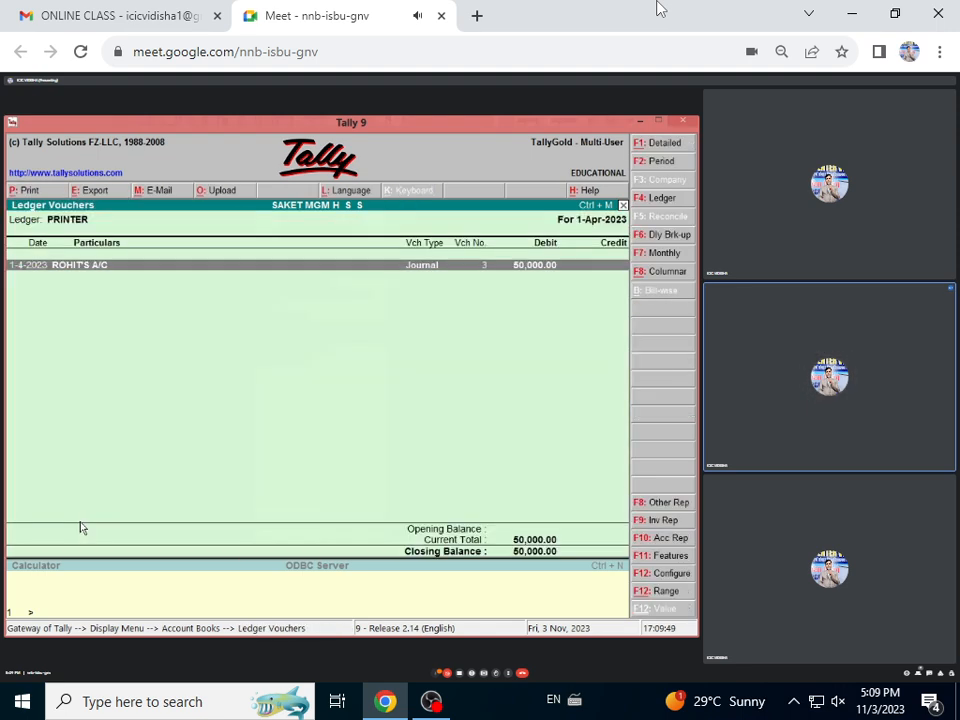
key(Return)
key(Return)
key(Return)
key(Return)
key(Return)
key(Return)
key(Return)
key(Return)
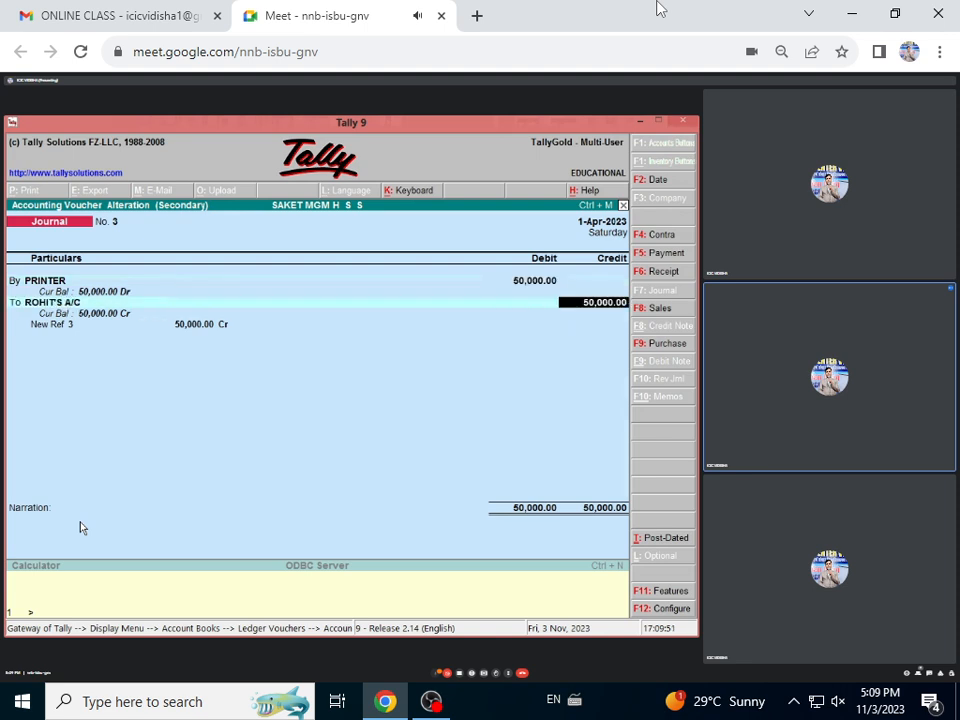
key(Return)
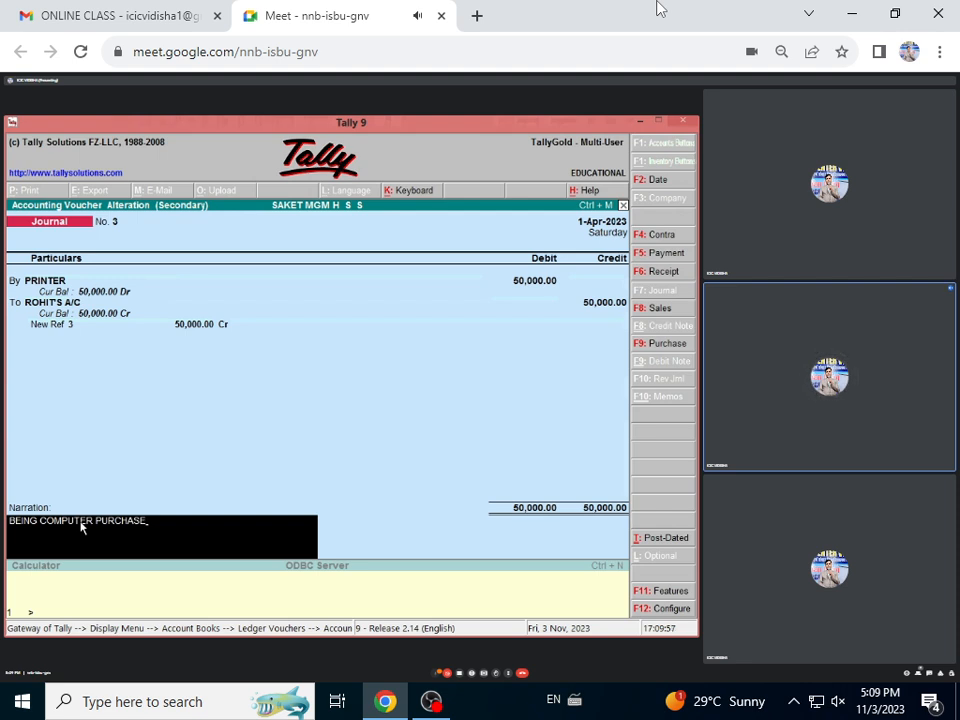
- Change the narration to BEING PRINTER PURCHASE FROM CR and confirm it
key(BackSpace)
key(BackSpace)
key(BackSpace)
key(BackSpace)
key(BackSpace)
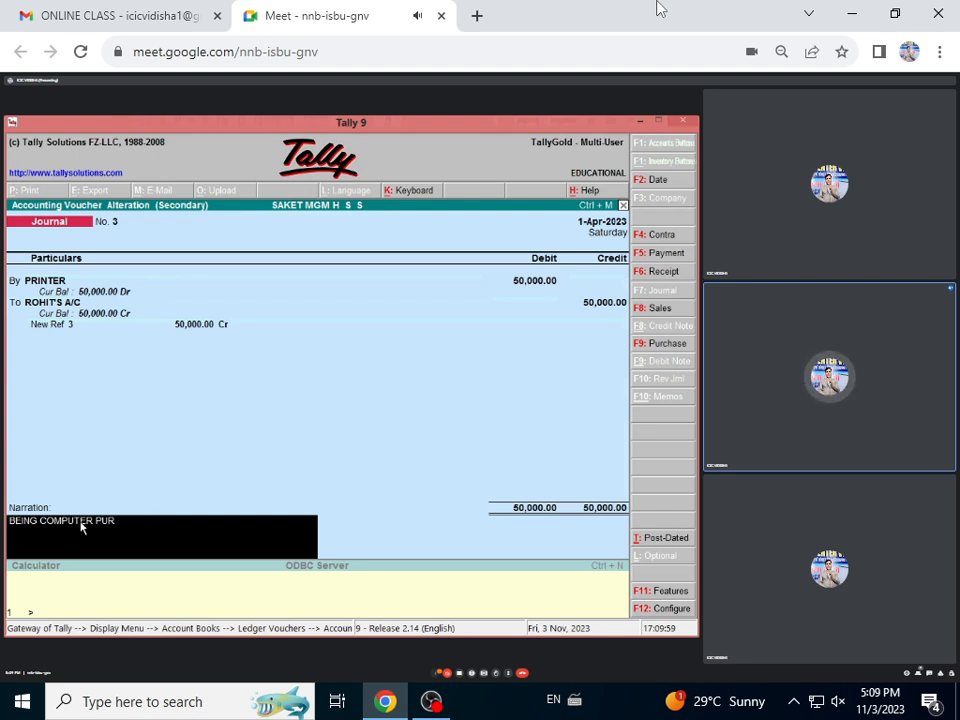
key(BackSpace)
key(BackSpace)
key(BackSpace)
key(BackSpace)
key(BackSpace)
key(BackSpace)
key(BackSpace)
key(BackSpace)
key(BackSpace)
key(BackSpace)
key(BackSpace)
key(BackSpace)
key(BackSpace)
text(PRINTER)
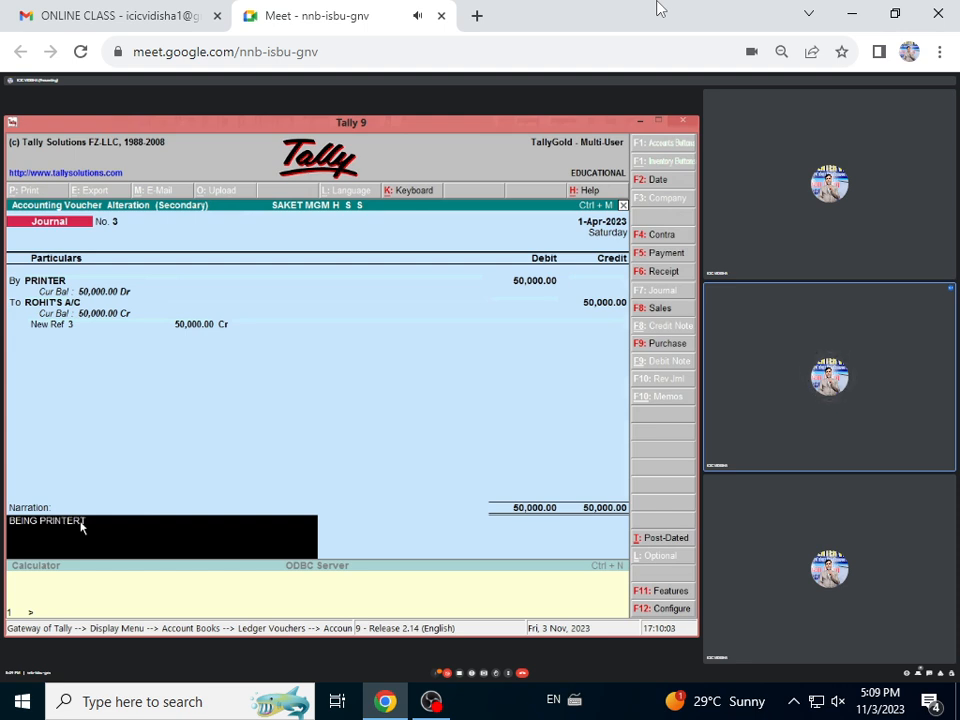
text( PURCHASE FROM CR)
key(Return)
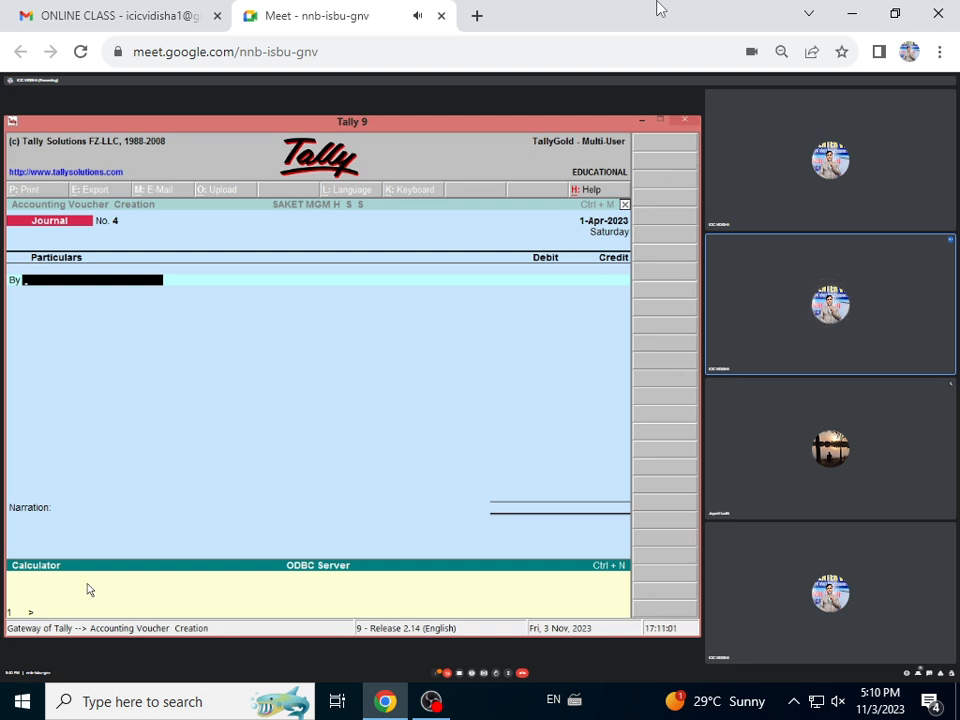
- Calculate 50000*10/100 for the yearly depreciation, and divide 5000 by 12 and by 365 in the calculator
text(50000*10/100)
key(Return)
text(5000/)
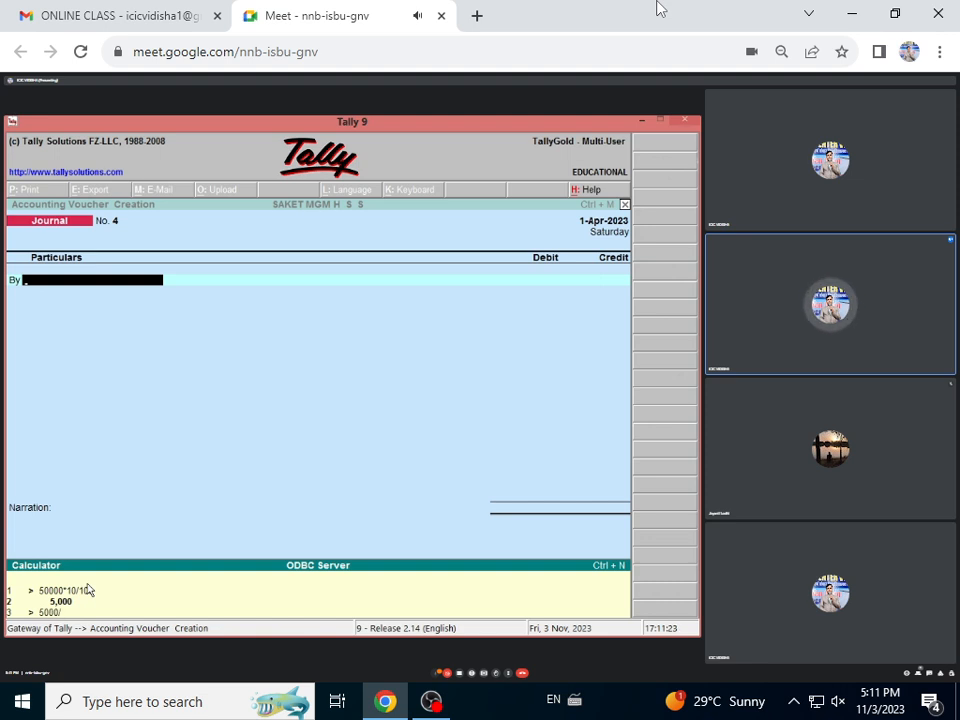
text(12)
key(Return)
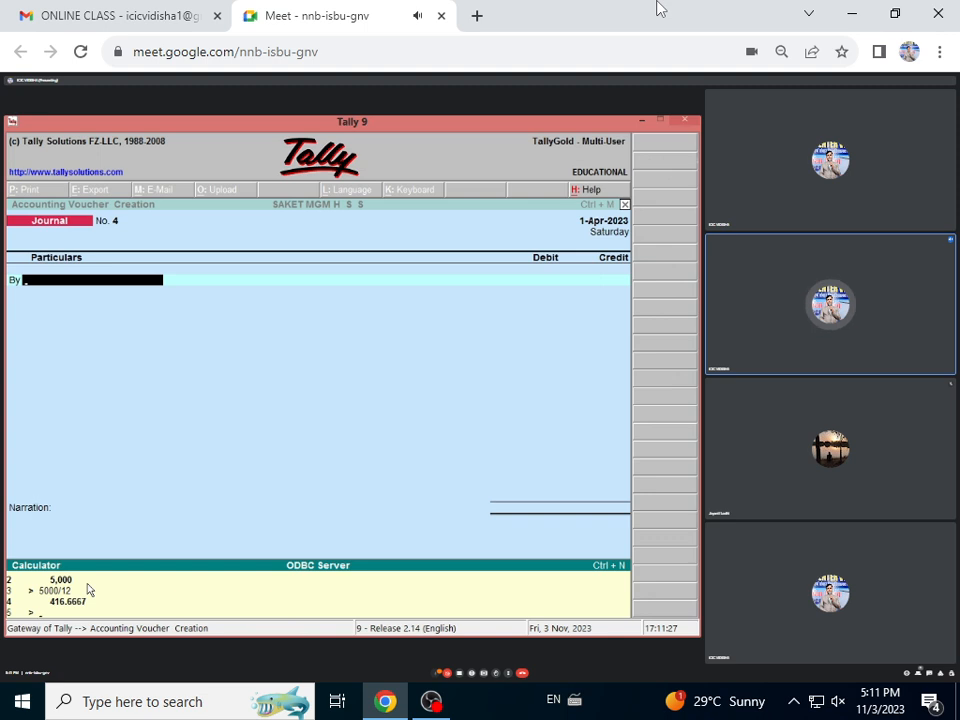
text(5000)
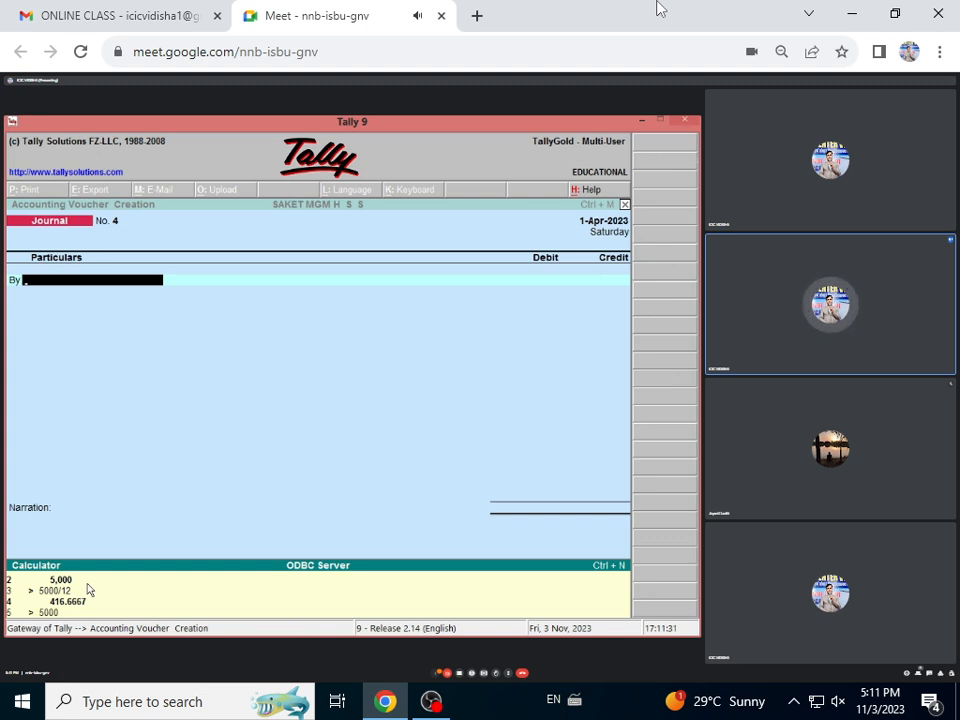
text(/365)
key(Return)
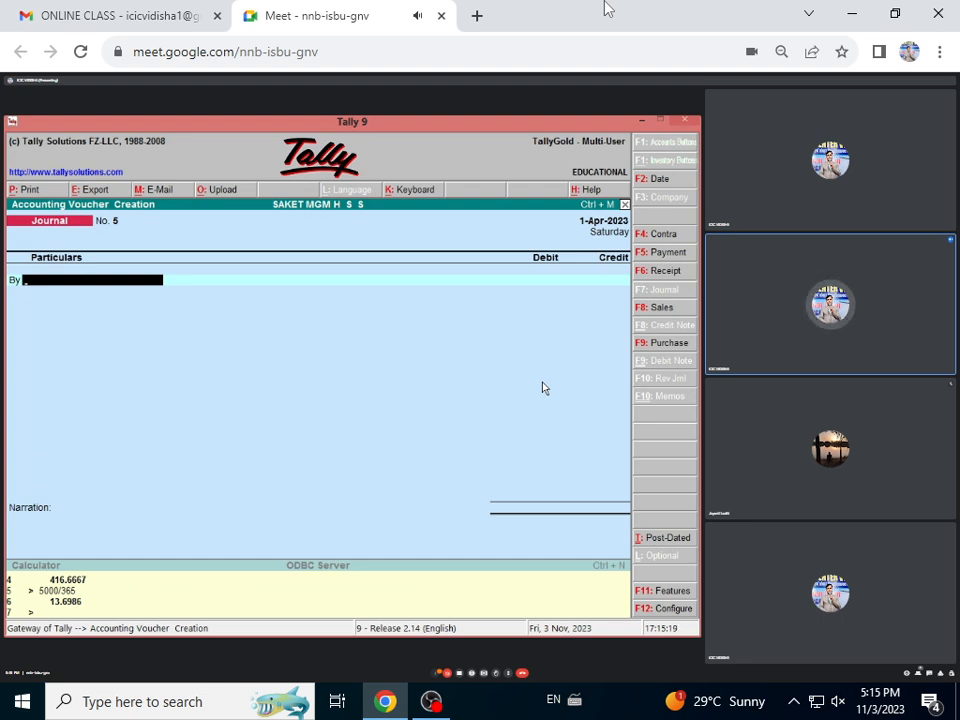
- Create a ledger for the buyer's account under Sundry Debtors with bill-by-bill balances while entering the journal voucher
key(alt+c)
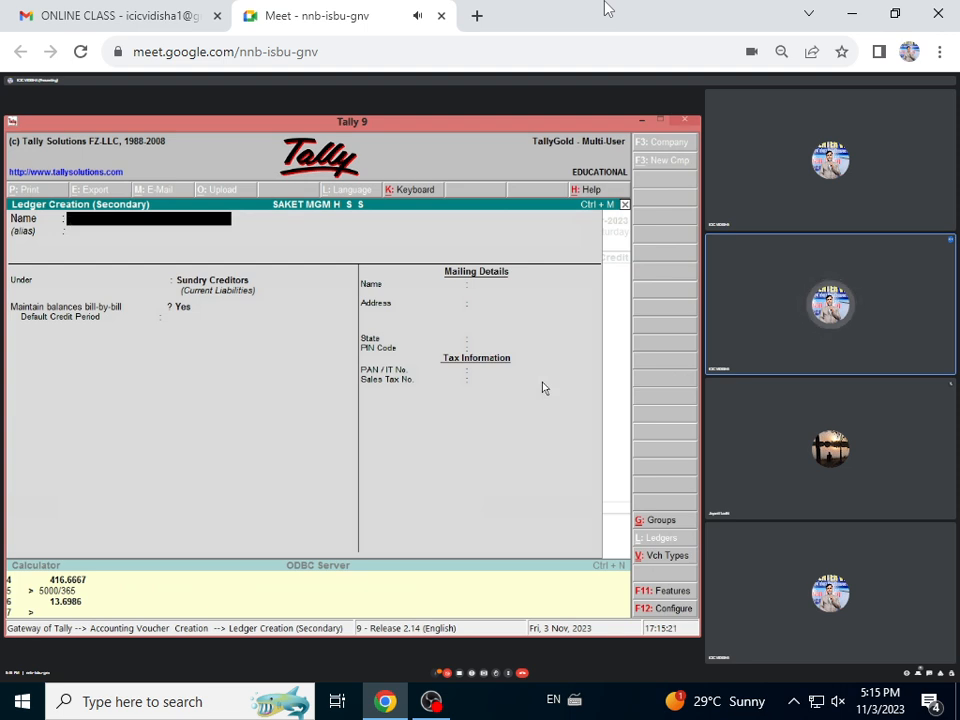
text(ROHA)
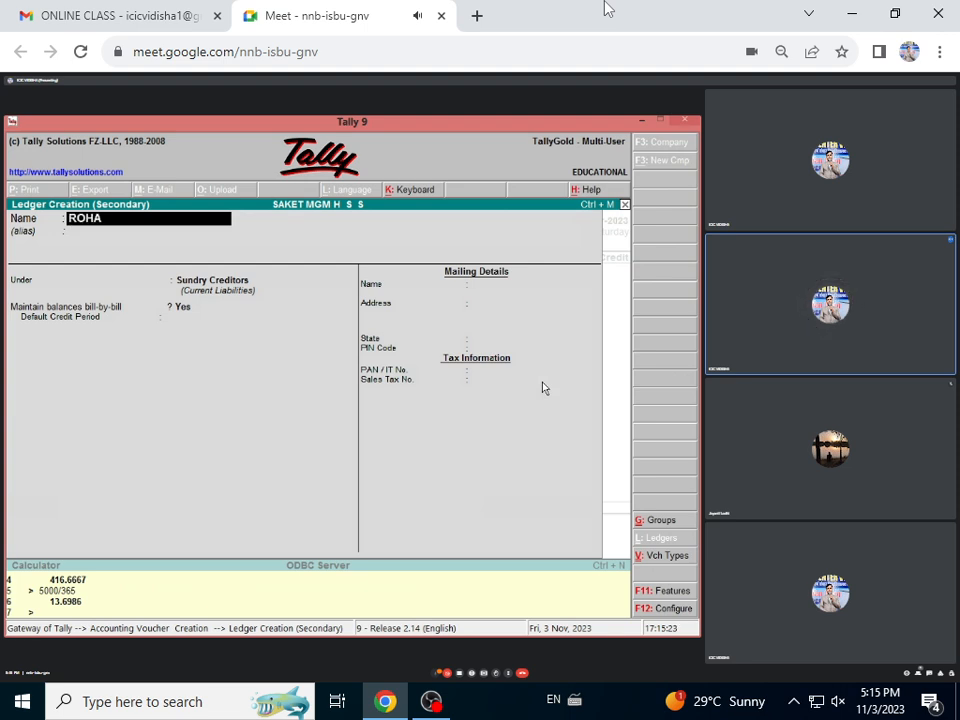
text(N'S A/C)
key(Return)
key(Return)
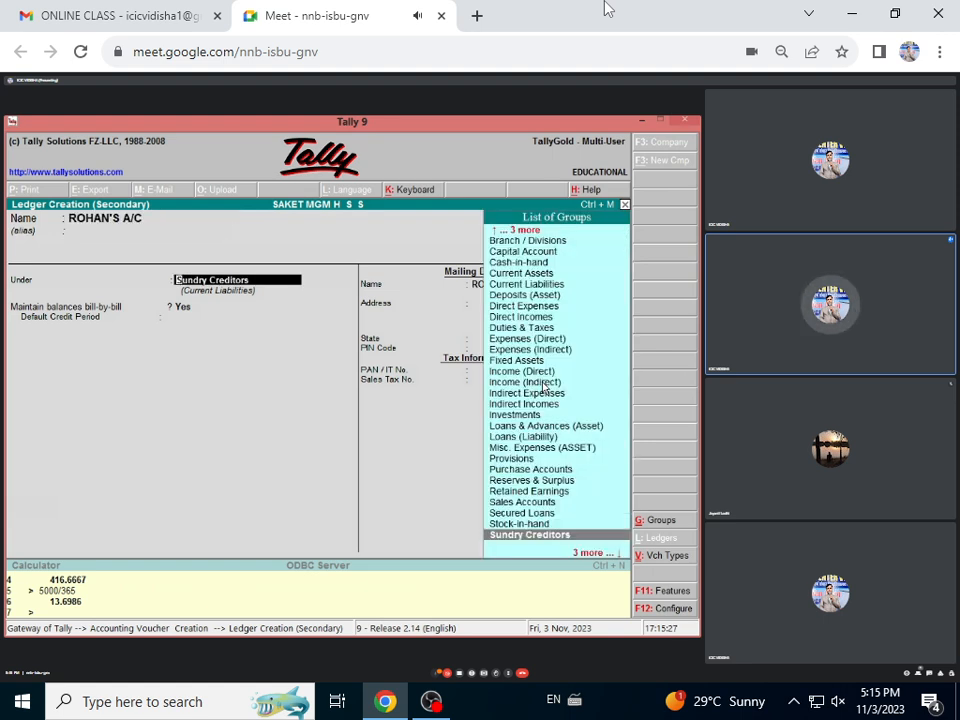
key(Down)
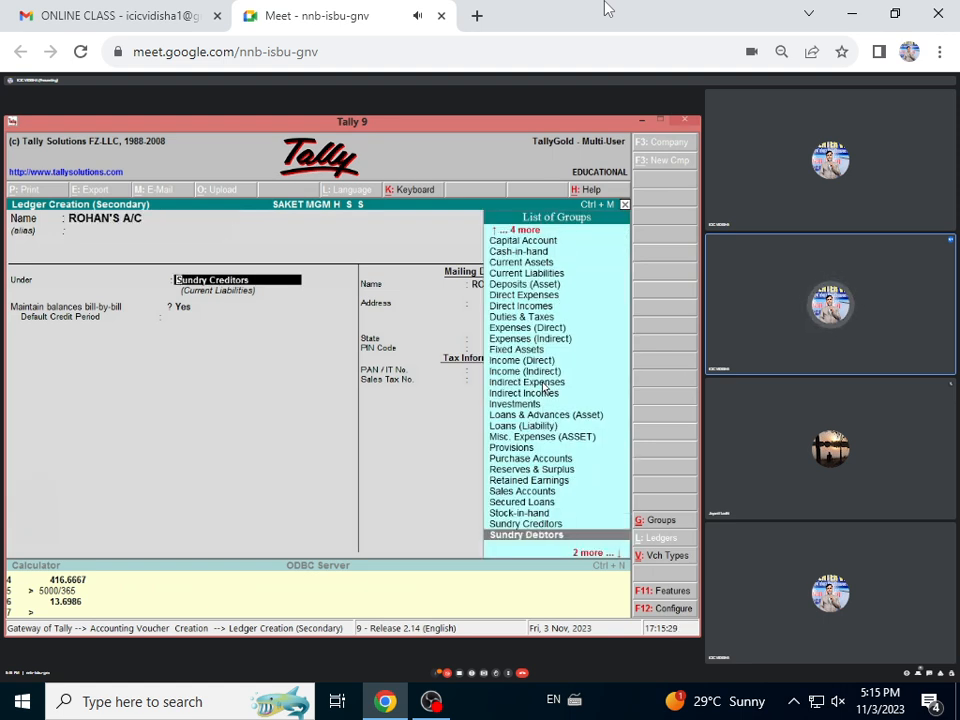
key(Return)
key(Return)
key(Return)
key(Return)
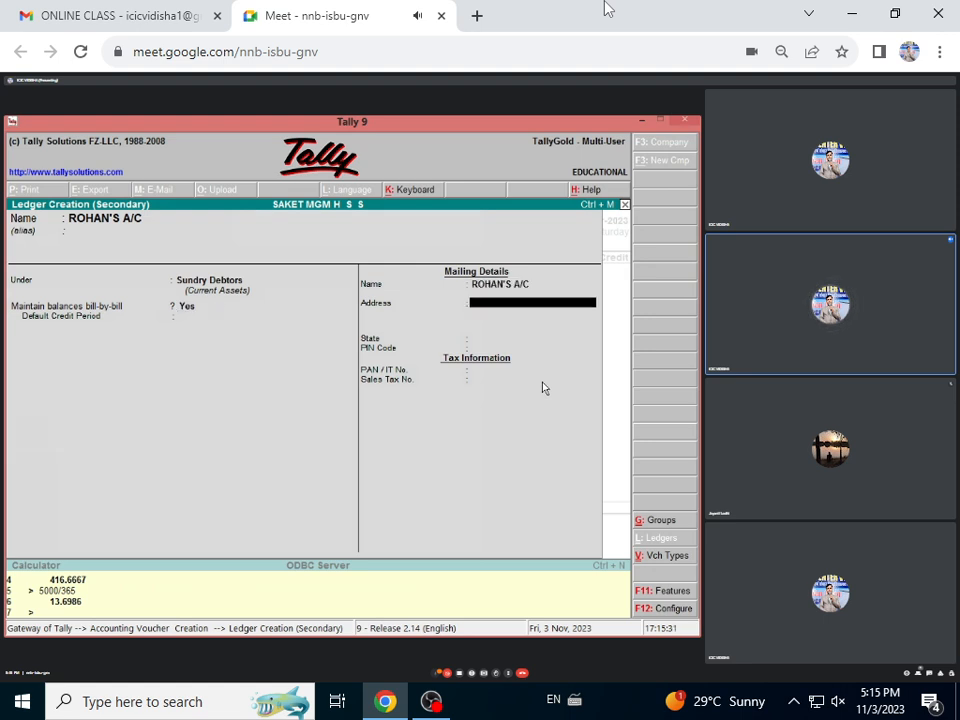
key(ctrl+a)
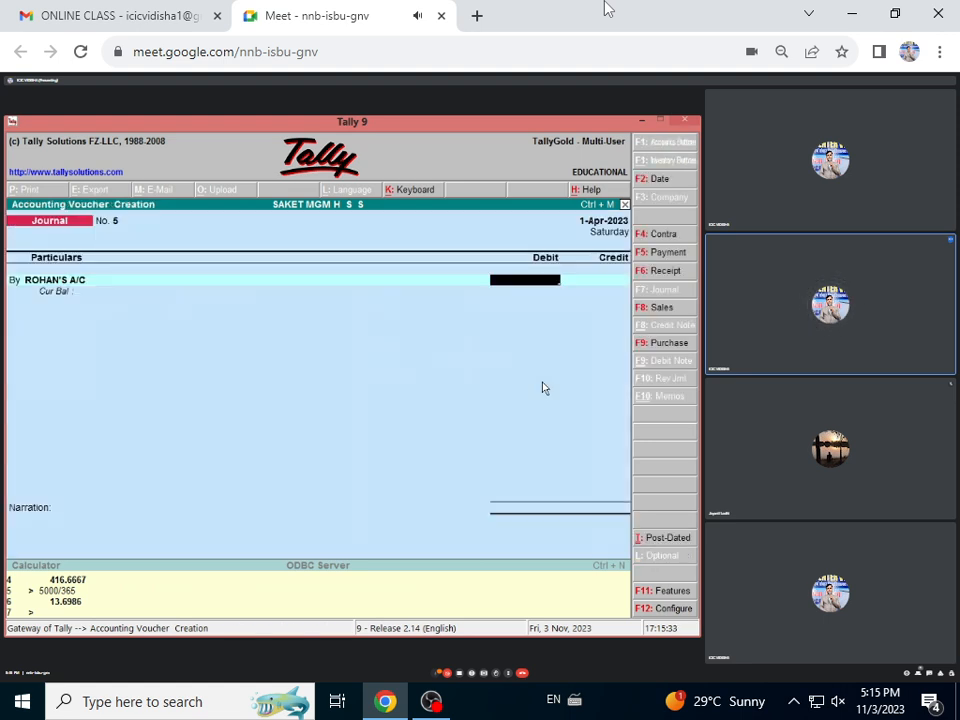
- Debit the buyer's account with 36000 and allocate the amount as a New Ref named 5
text(36000)
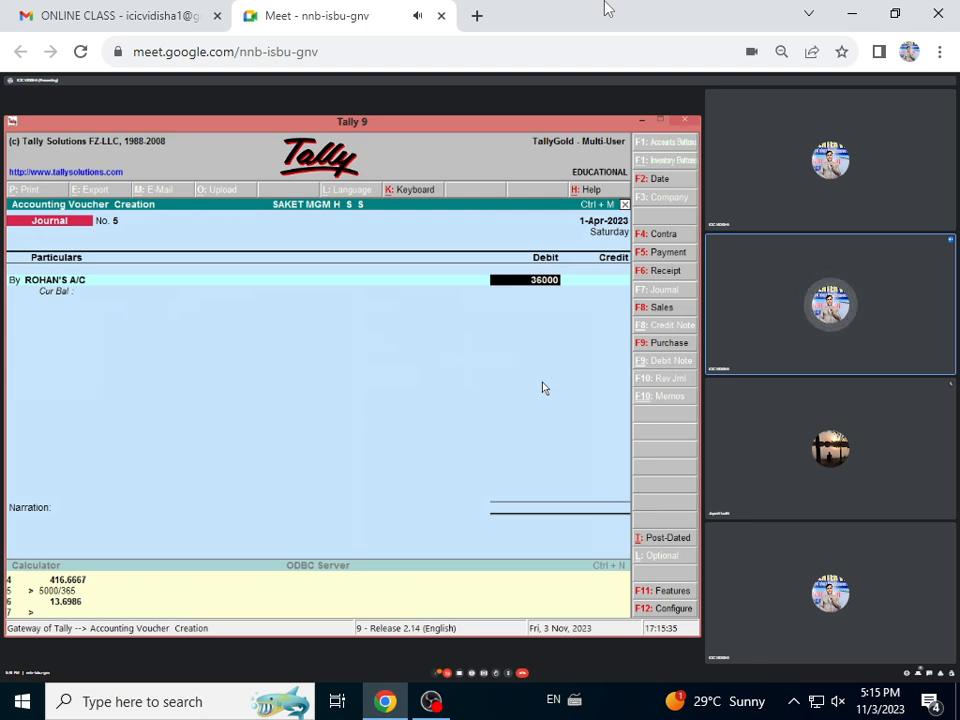
key(Return)
key(Up)
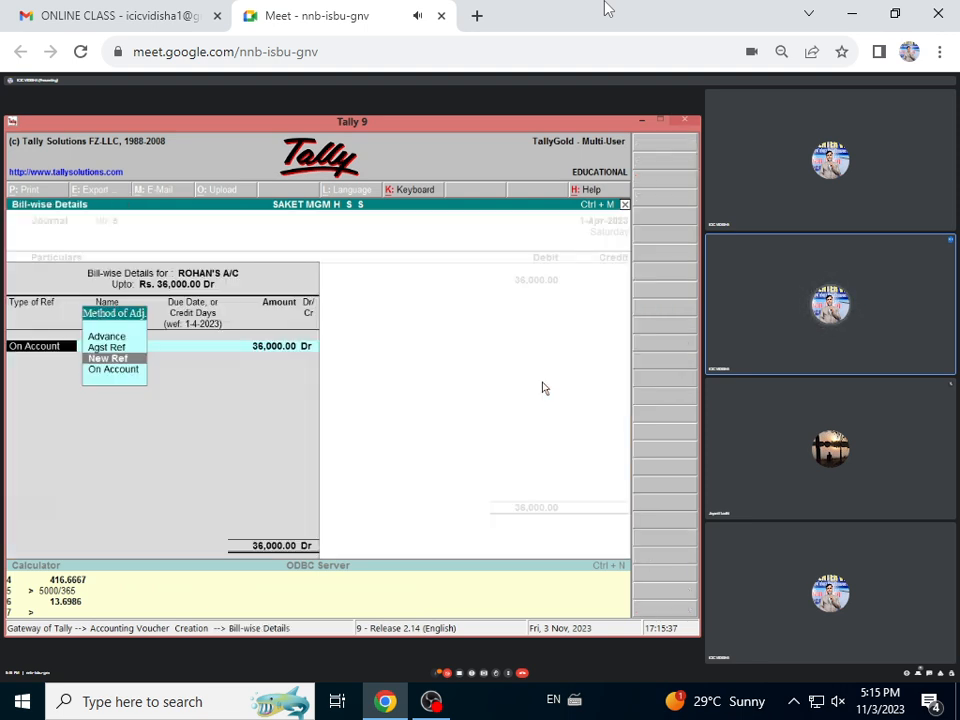
key(Return)
key(Return)
key(Return)
key(Return)
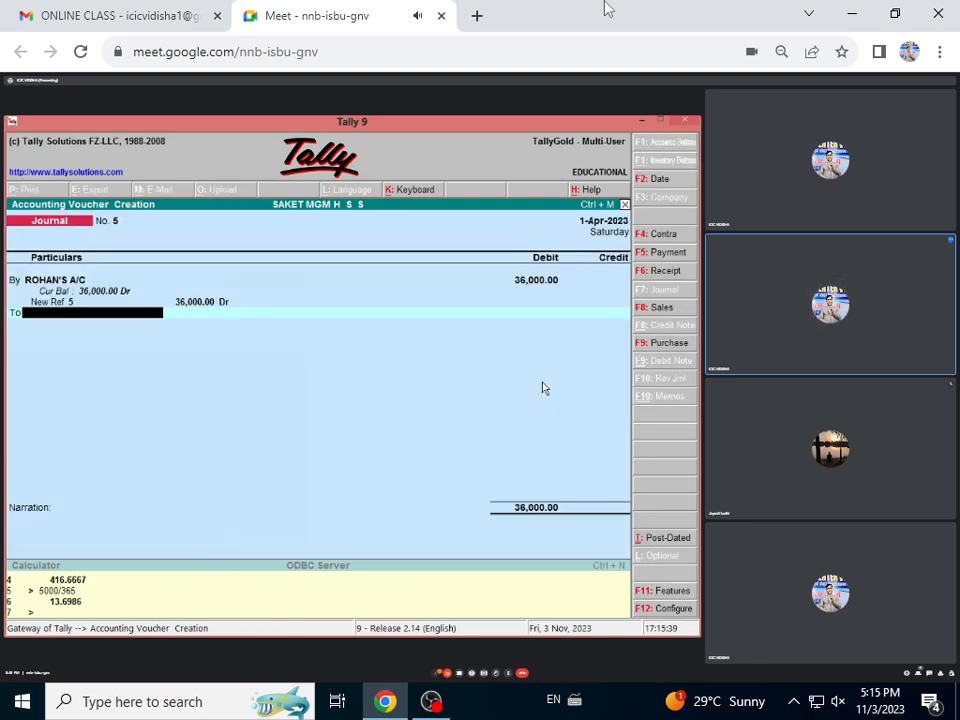
- Credit the PRINTER ledger with 36,000 and save the journal voucher without narration
text(p)
key(Down)
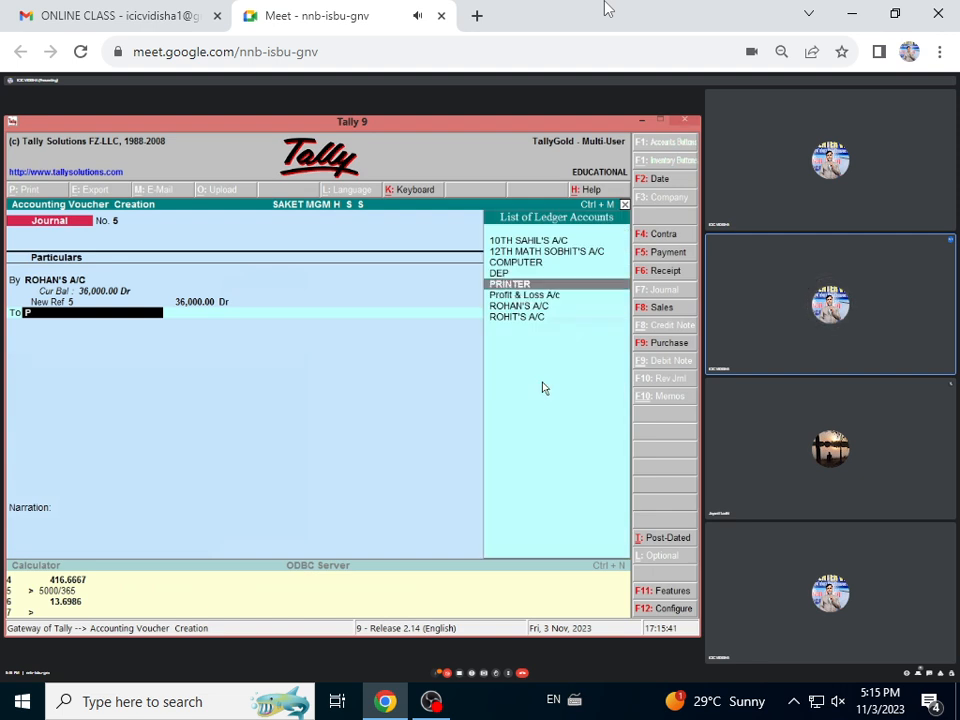
key(Return)
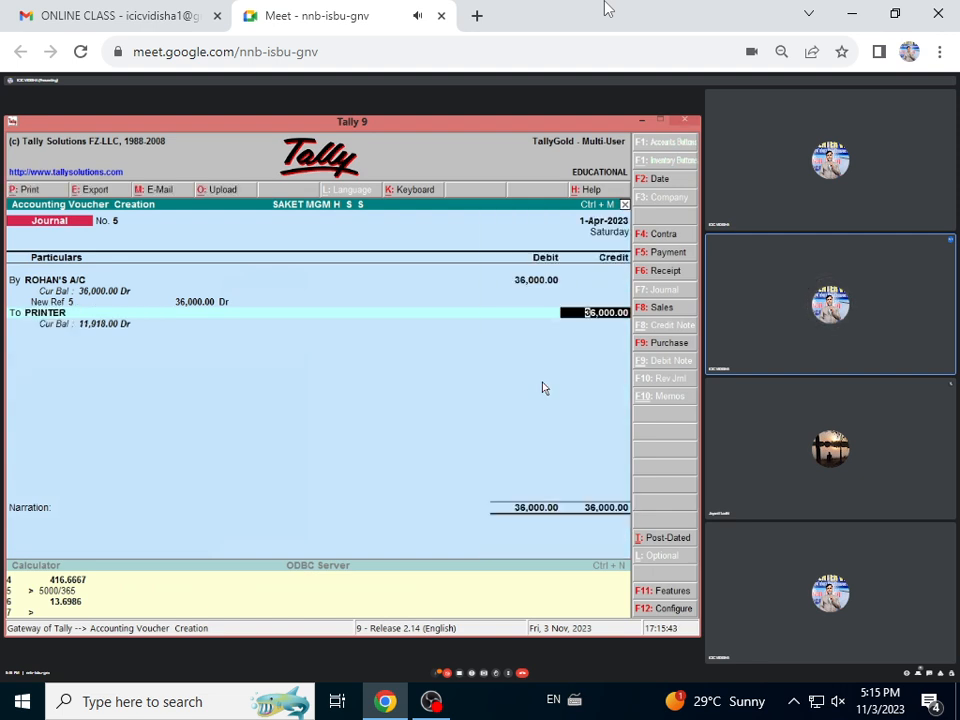
key(Return)
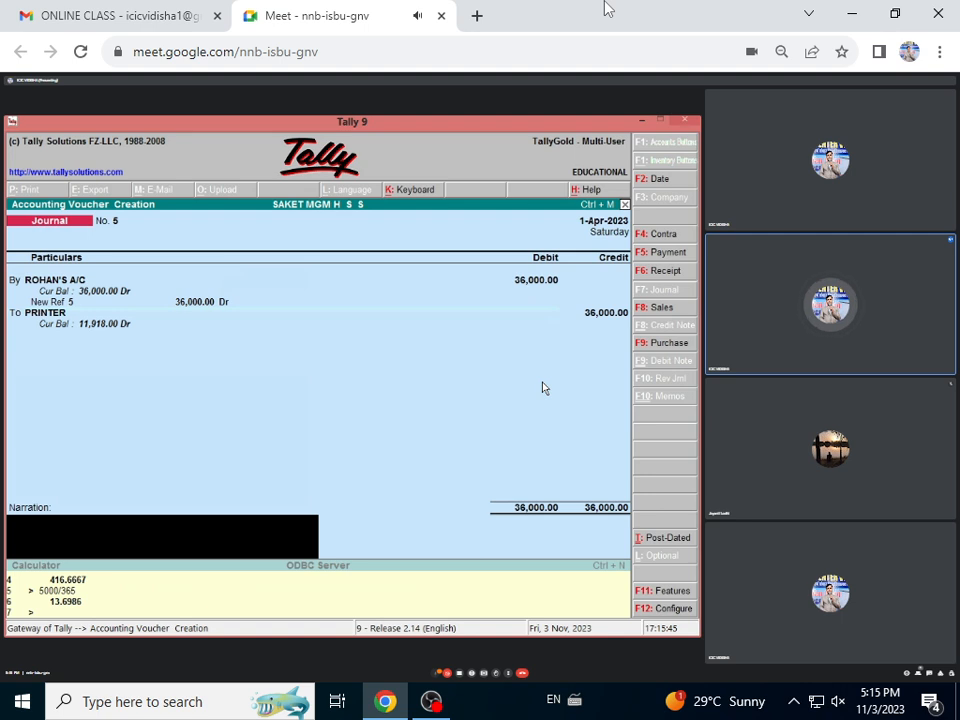
key(Return)
key(Return)
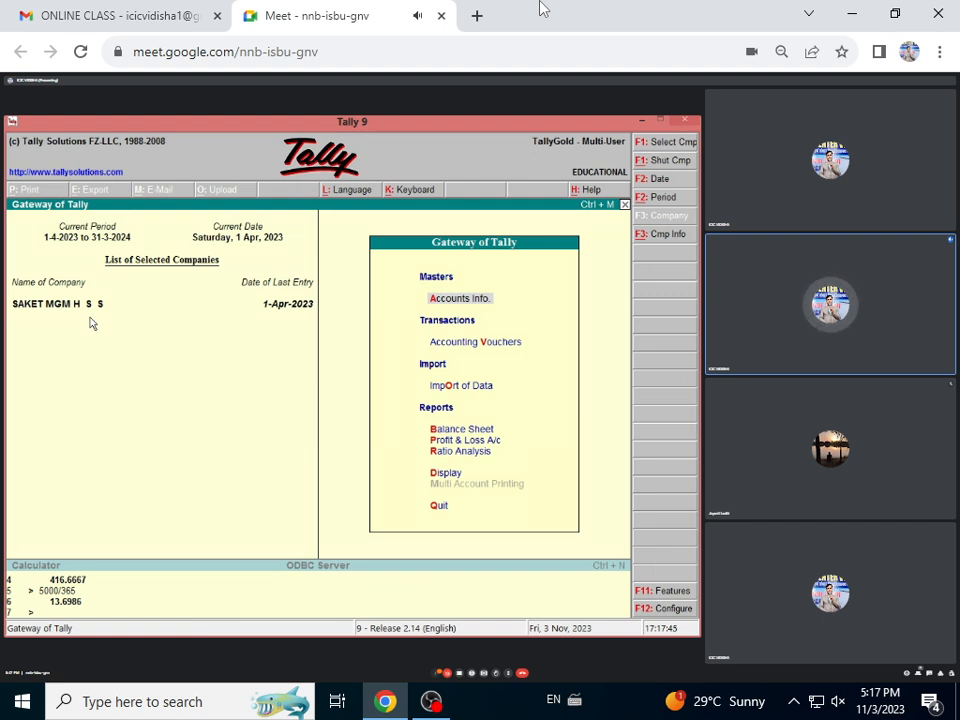
- Open a fixed-asset ledger for alteration, quit it without saving and return to the Gateway of Tally
key(Return)
key(l)
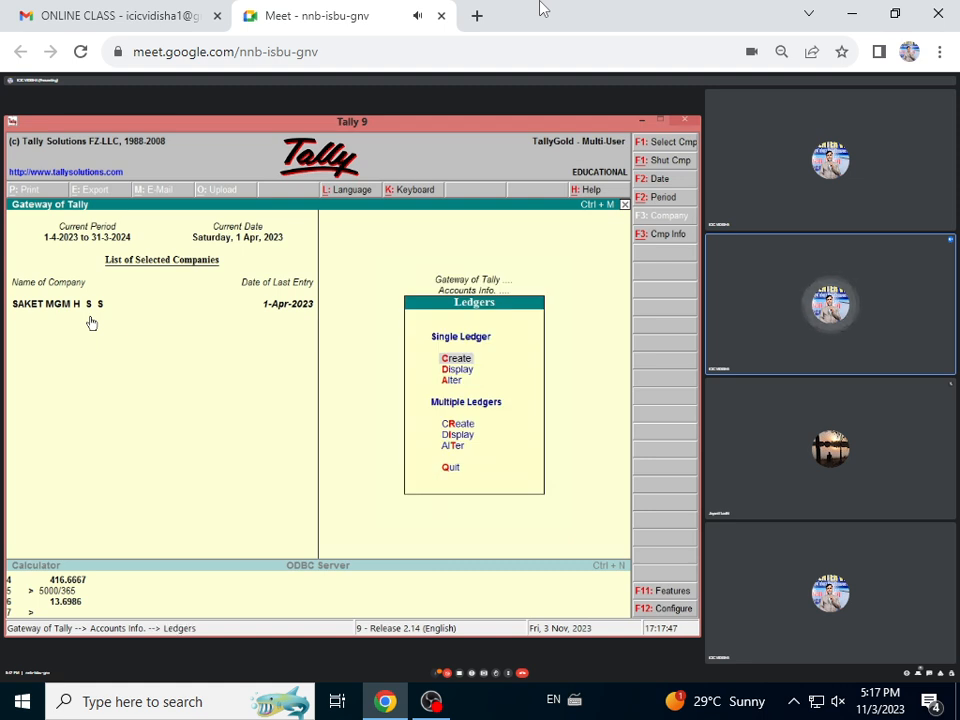
key(a)
key(Down)
key(Down)
key(Down)
key(Down)
key(Down)
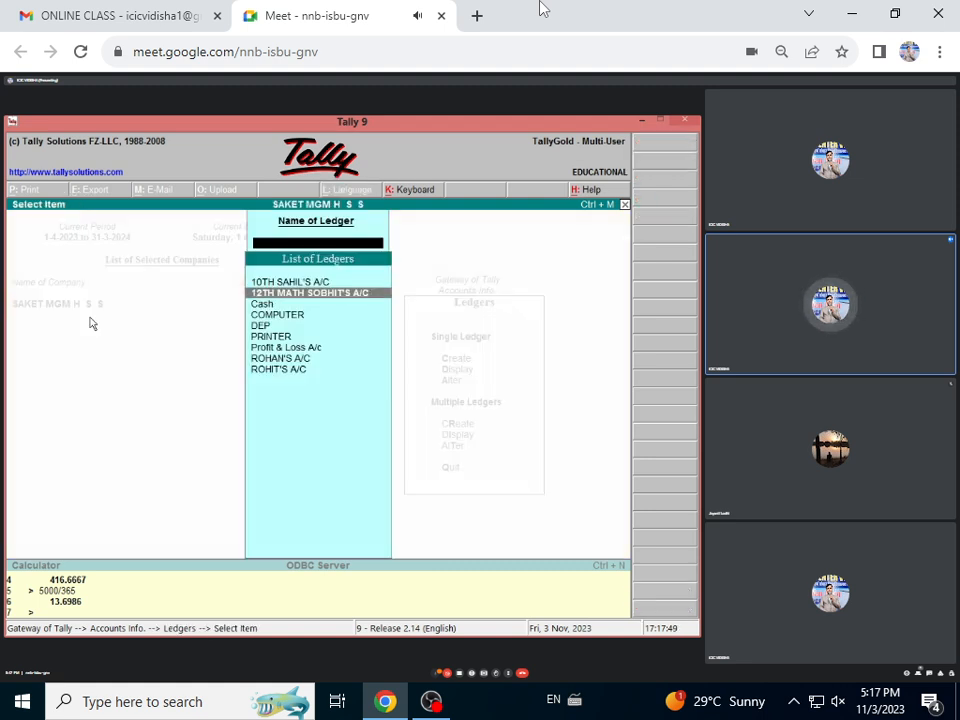
key(Return)
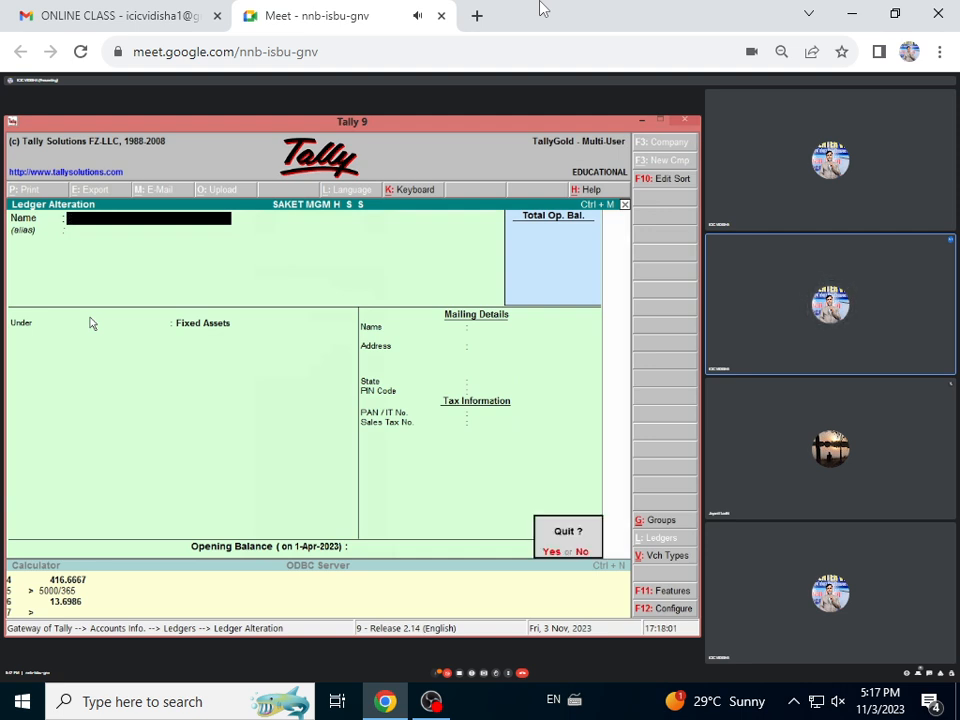
key(Escape)
key(Escape)
key(Escape)
key(Escape)
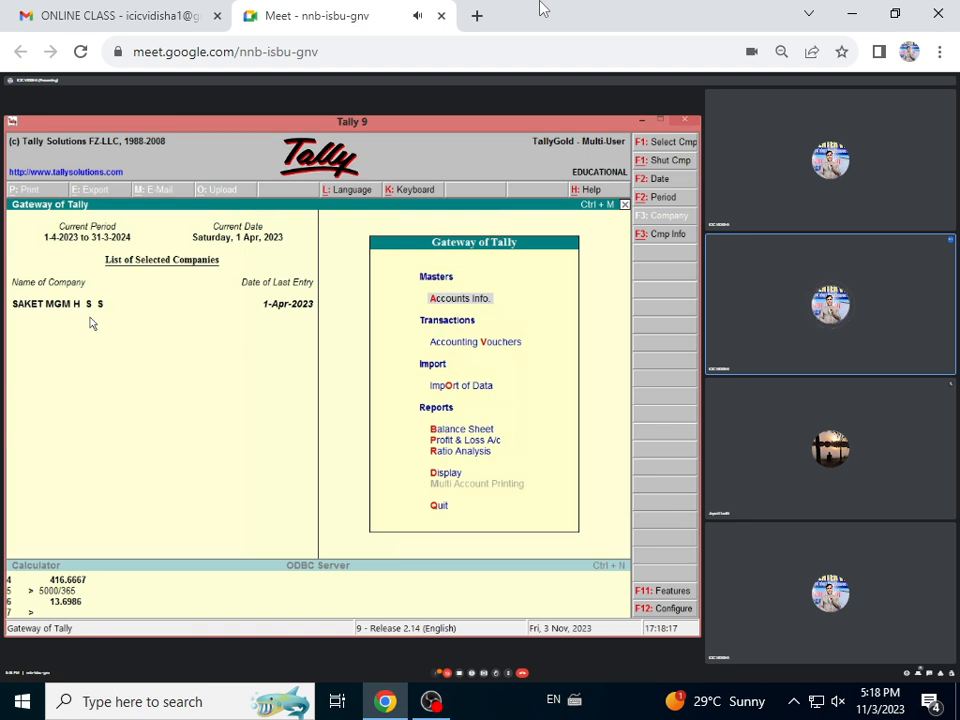
- Open the 10th-class student's ledger from the account books to review its voucher entries
key(d)
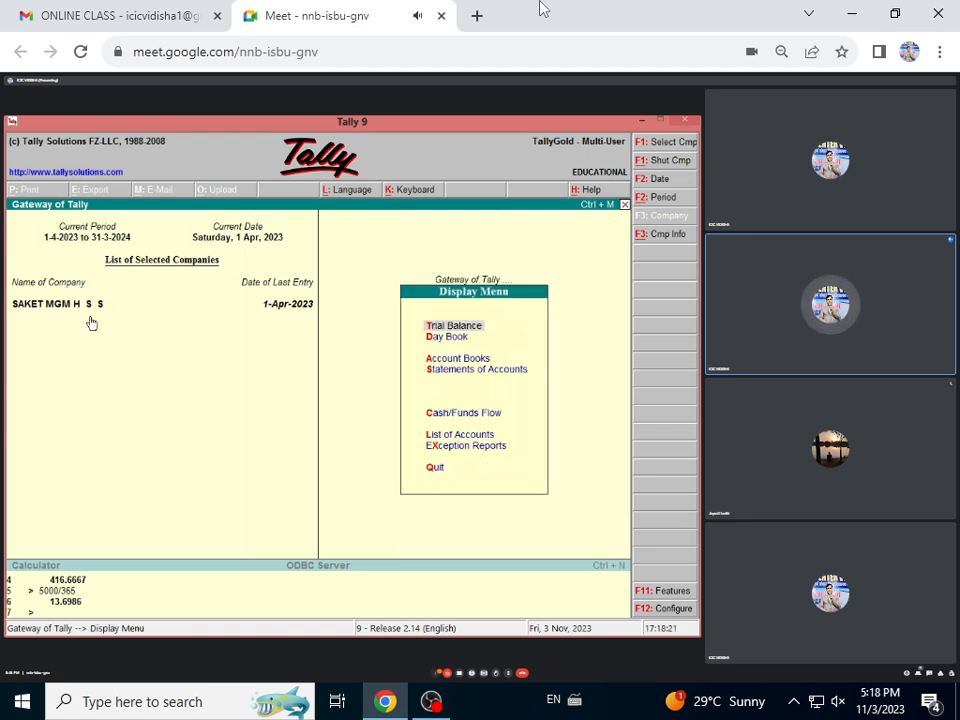
key(a)
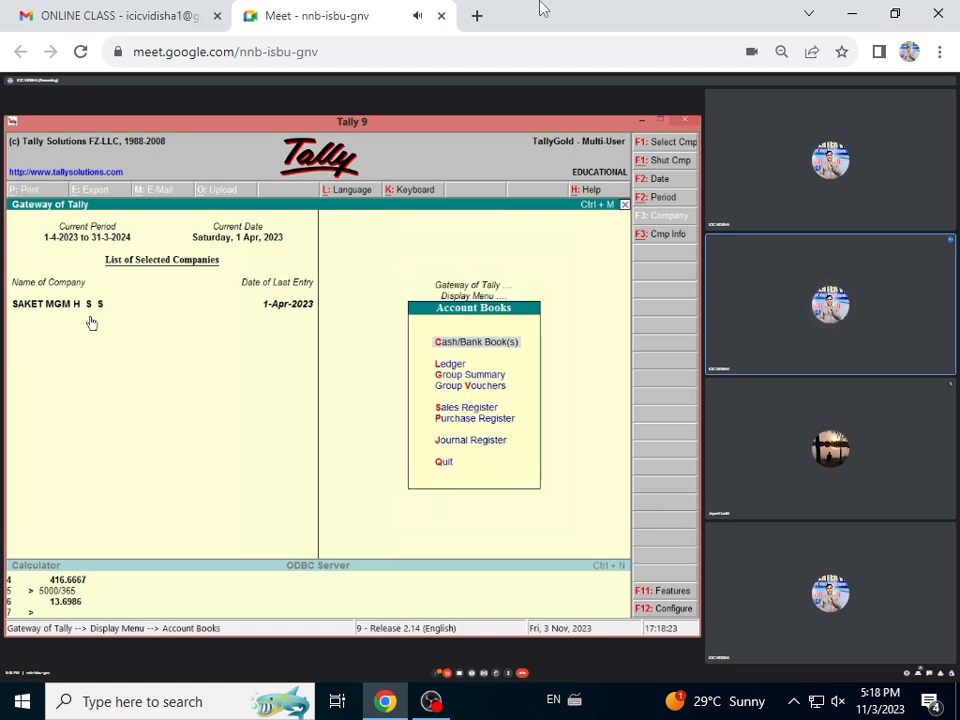
key(l)
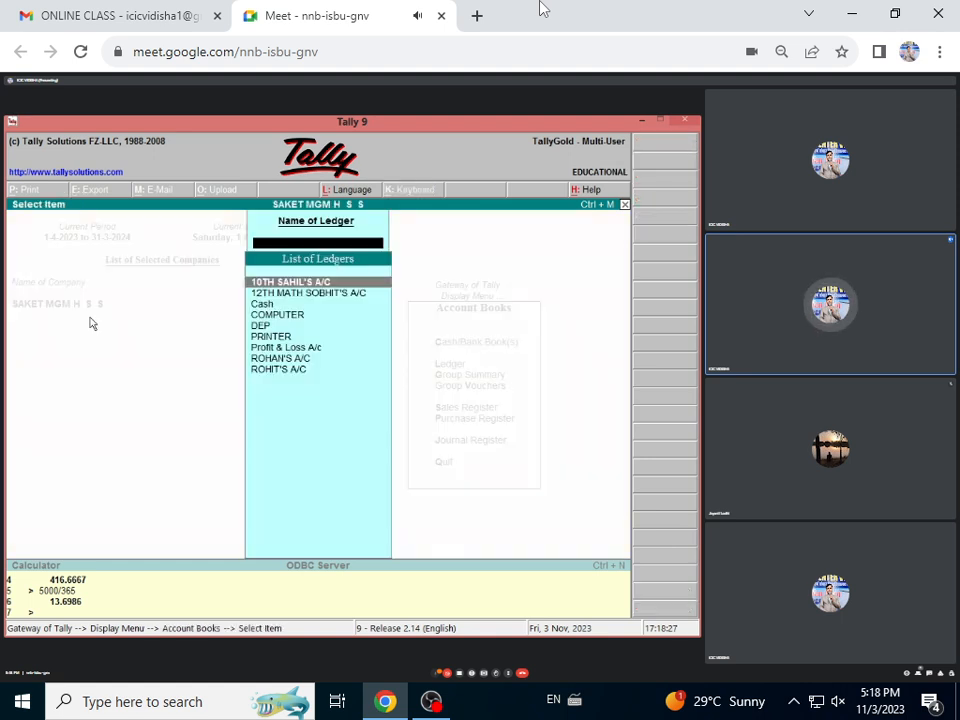
key(Down)
key(Up)
key(Return)
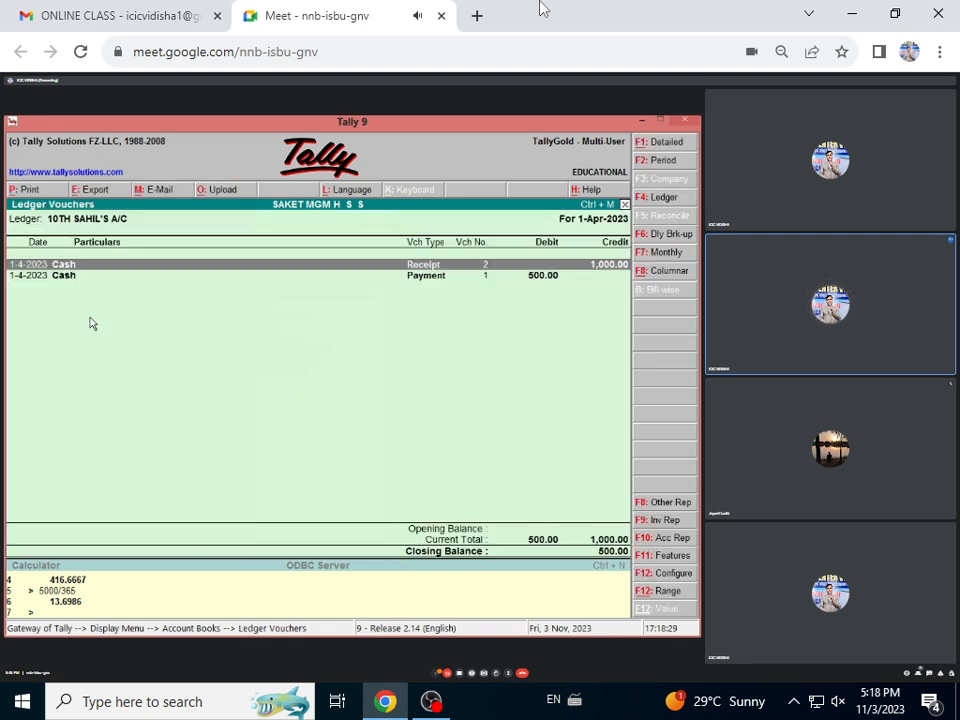
- Switch the ledger vouchers report to the 12th-class maths student's account and review its entry
key(F4)
key(Down)
key(Return)
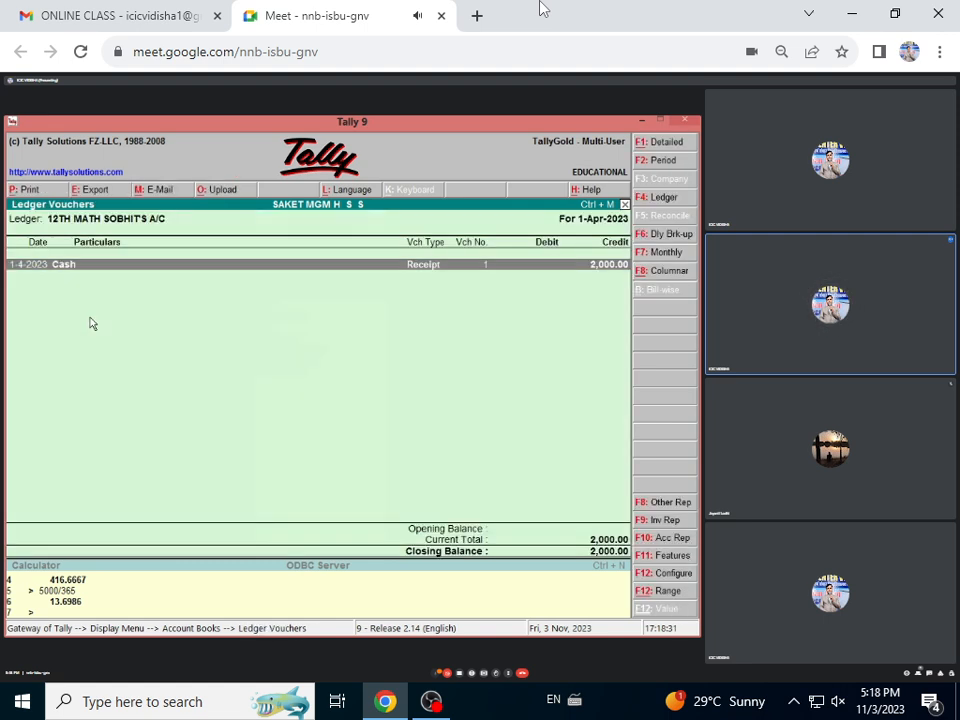
key(F4)
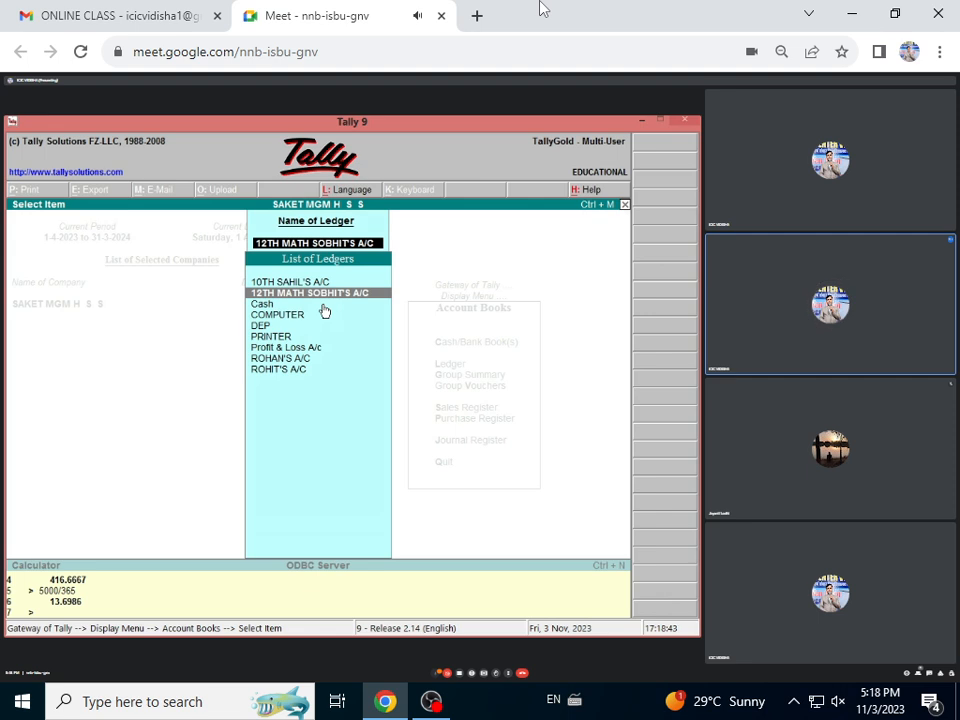
key(Return)
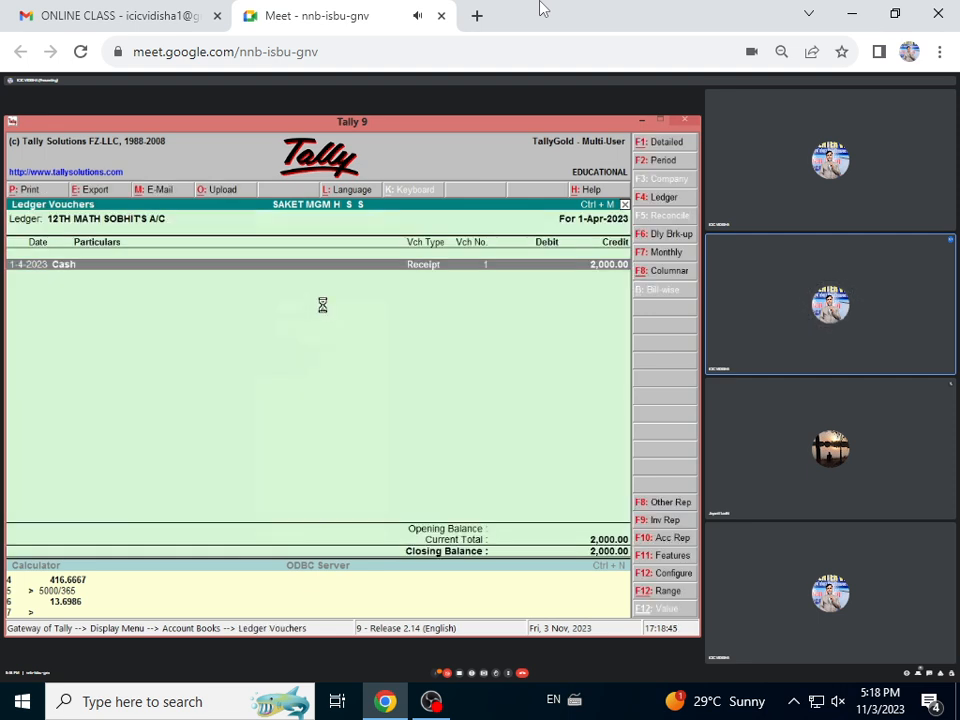
- Delete the 2,000 cash receipt voucher from the 12th-class maths student's ledger and return to the Gateway of Tally
key(Return)
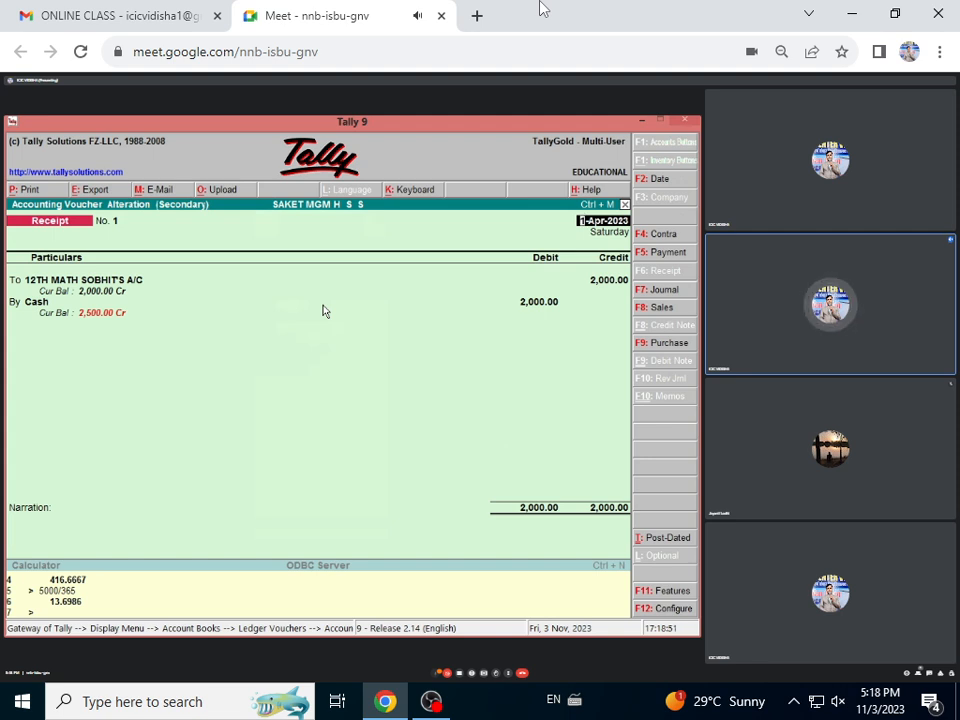
key(alt+d)
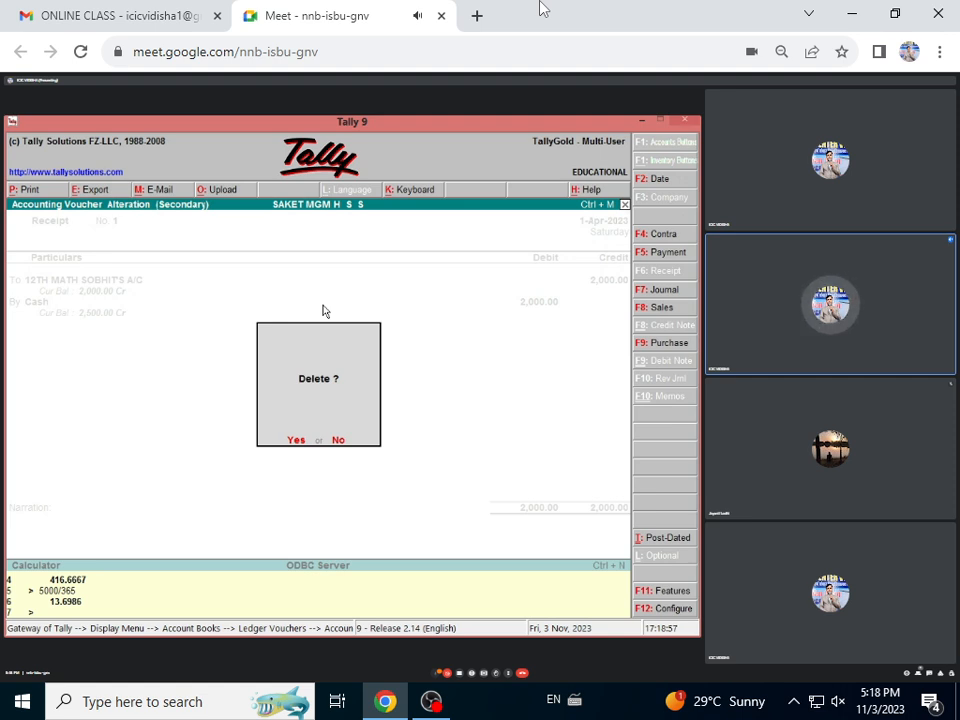
key(Return)
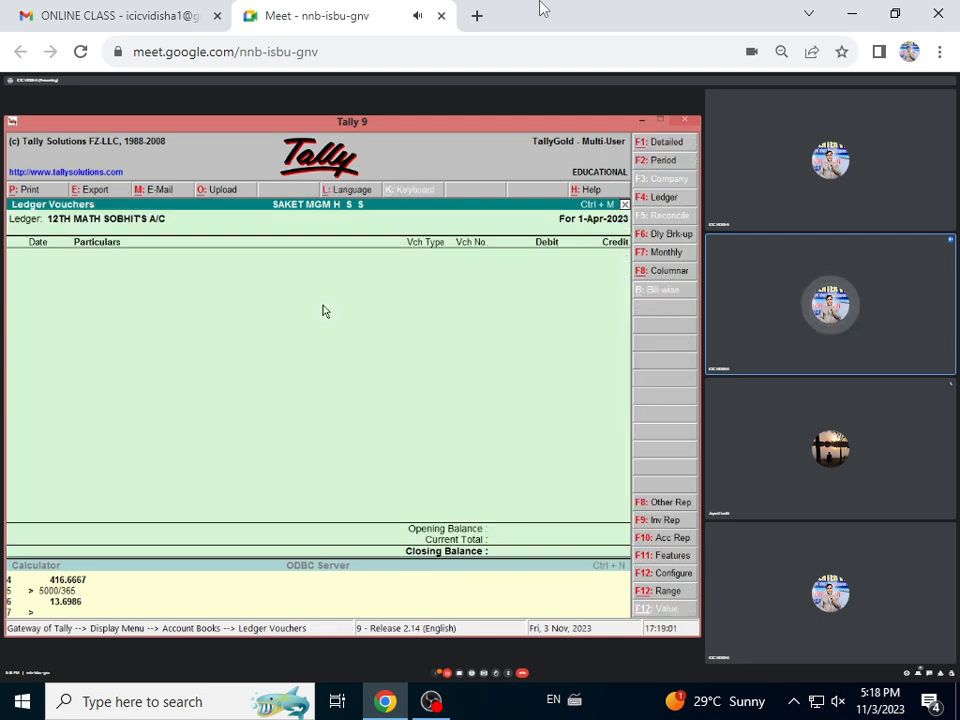
key(Escape)
key(Escape)
key(Escape)
key(Escape)
key(Escape)
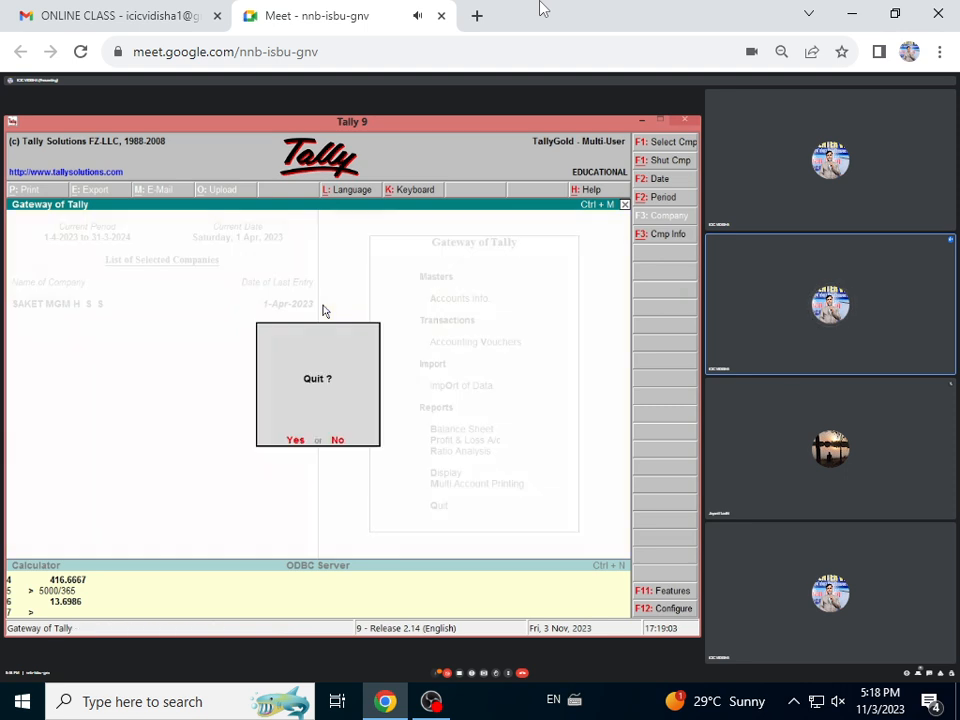
key(Escape)
- Open the 12th-class maths student's ledger for alteration, delete it and return to the Gateway of Tally
key(a)
key(l)
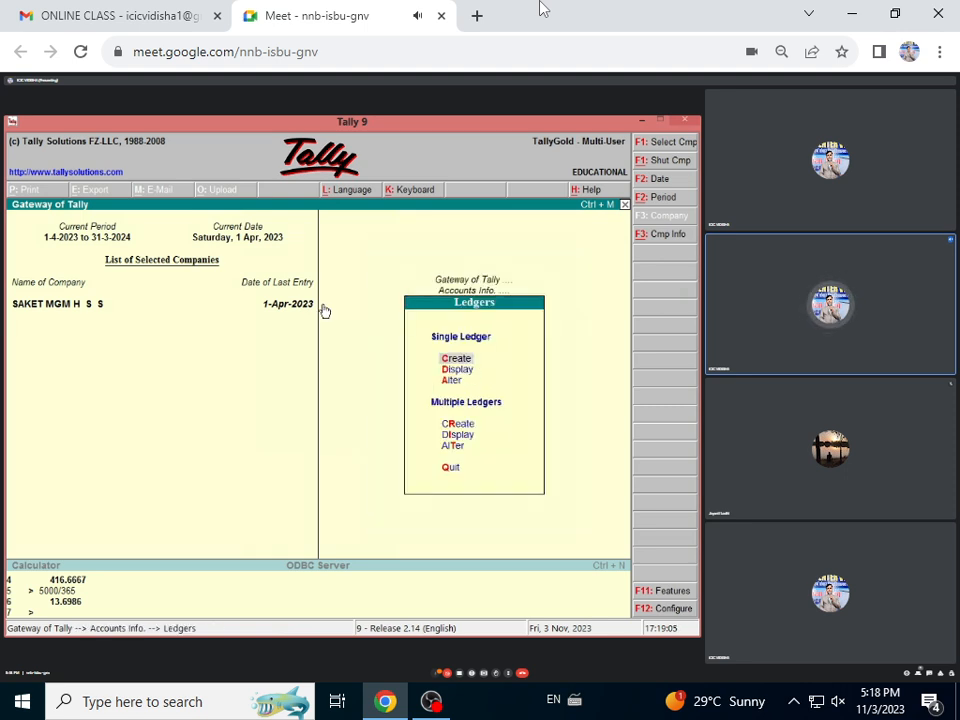
key(d)
key(Down)
key(Return)
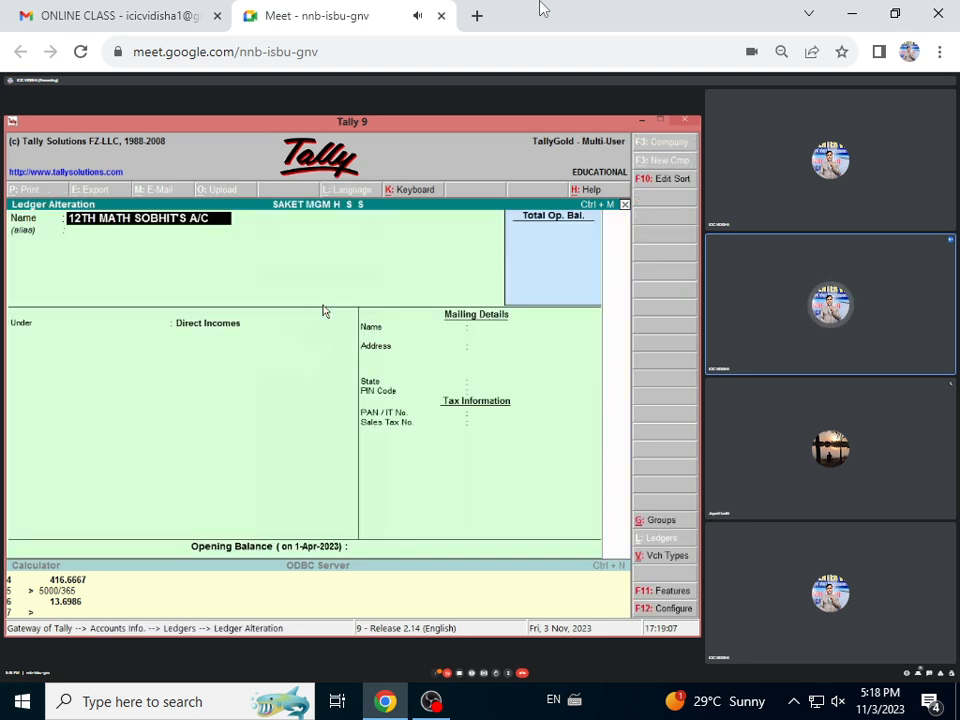
key(alt+d)
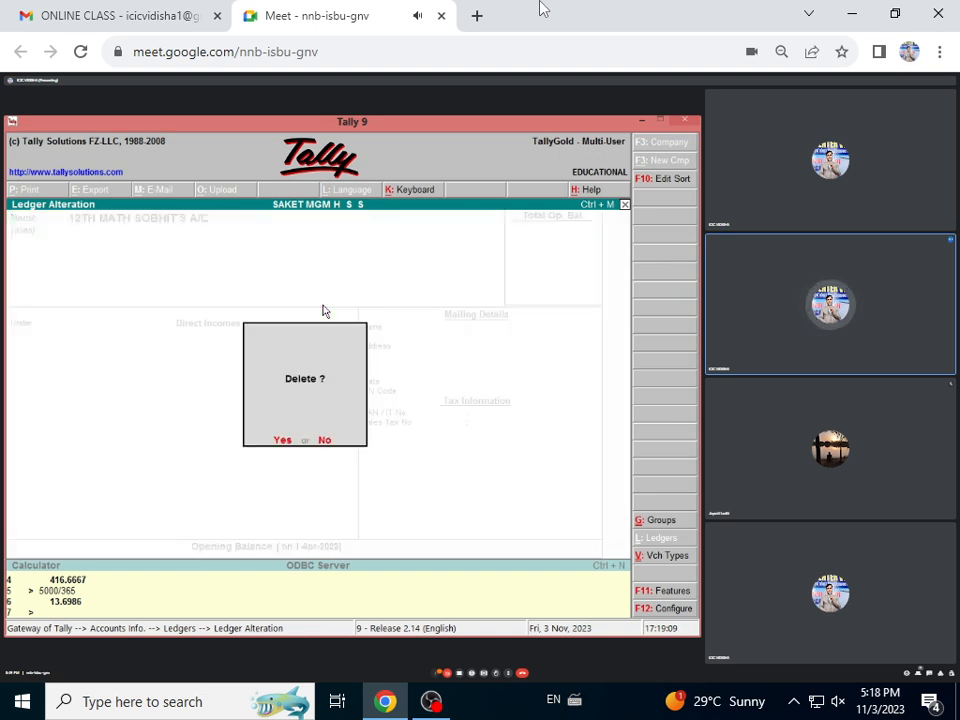
key(Return)
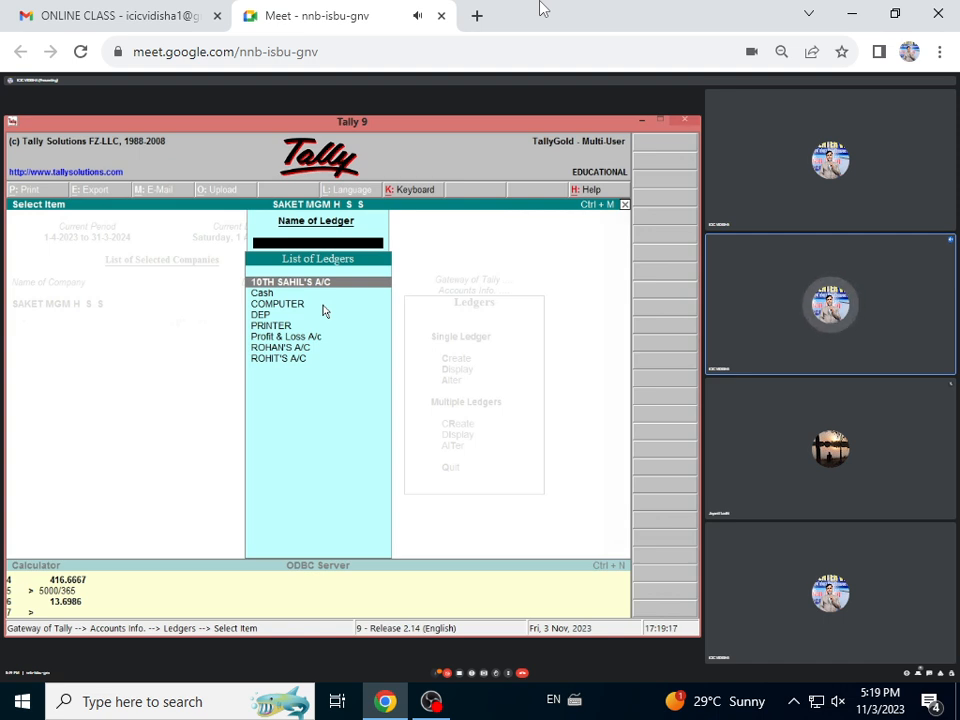
key(Escape)
key(Escape)
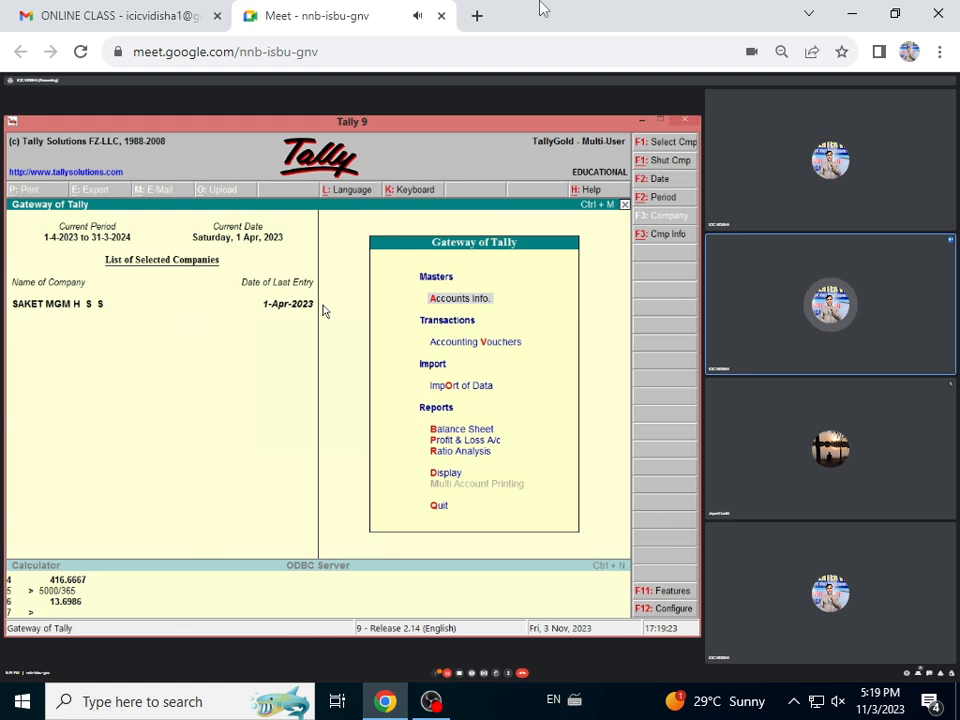
- Review the Balance Sheet and the Profit & Loss A/c, including its Nett Loss line
key(b)
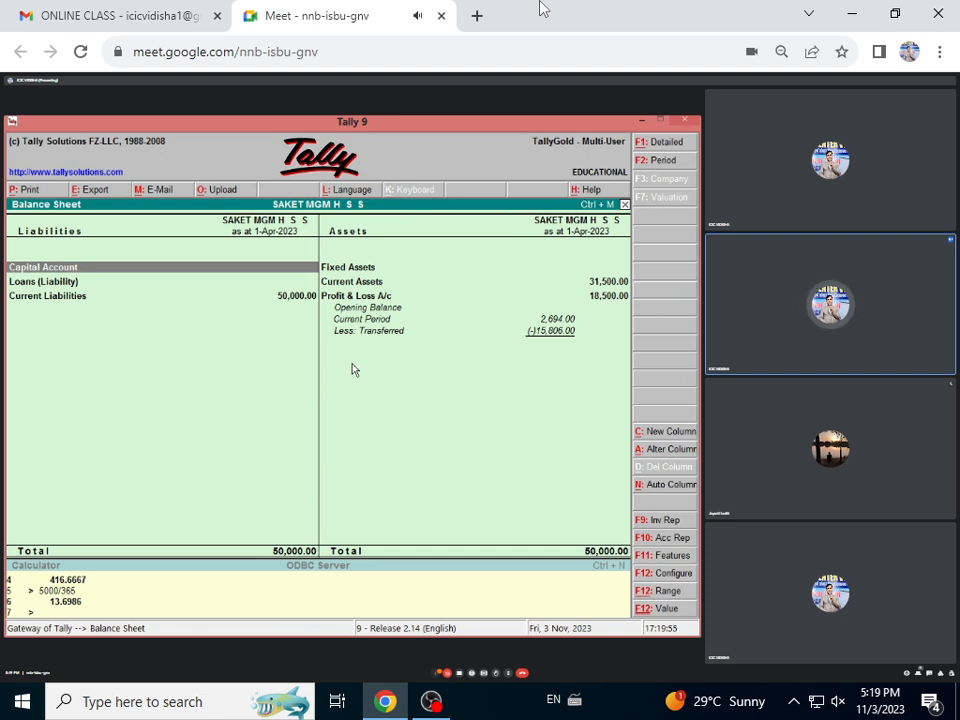
key(Escape)
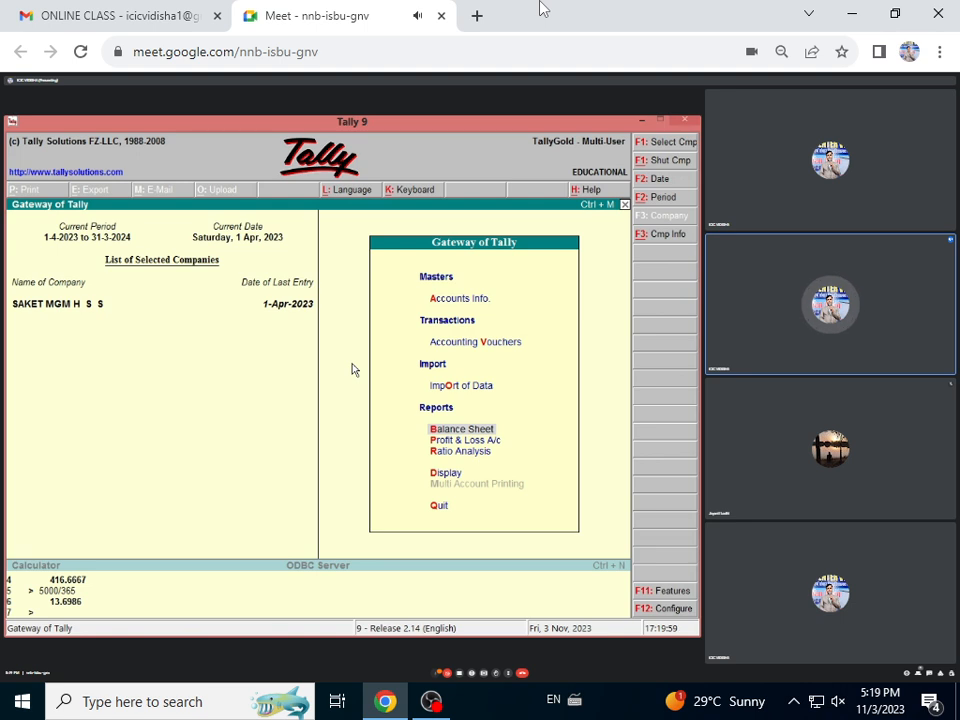
key(p)
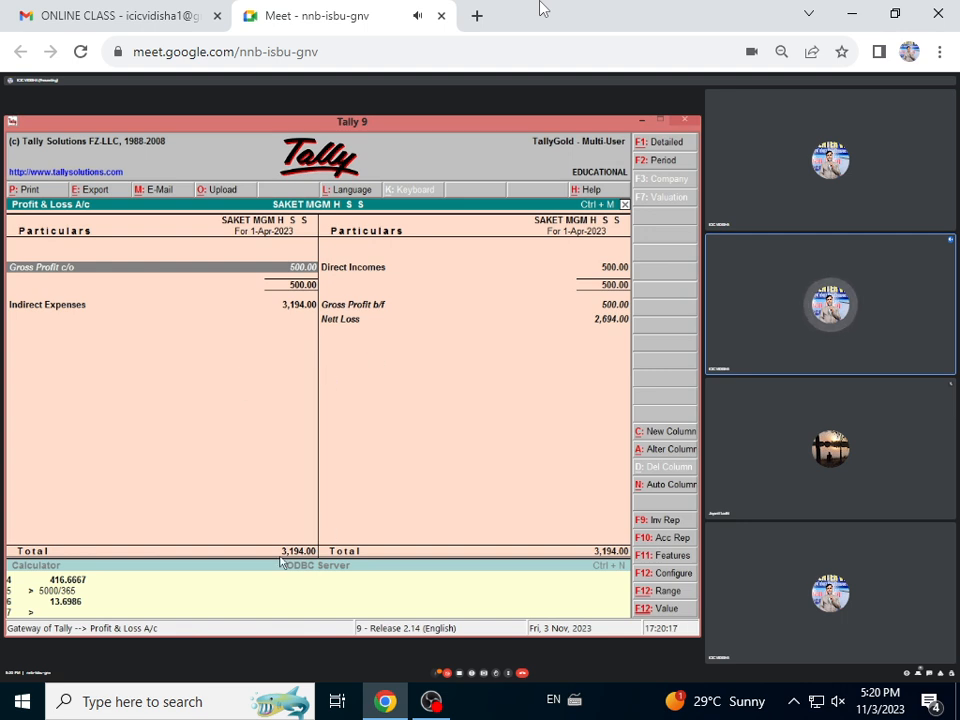
click(347, 328)
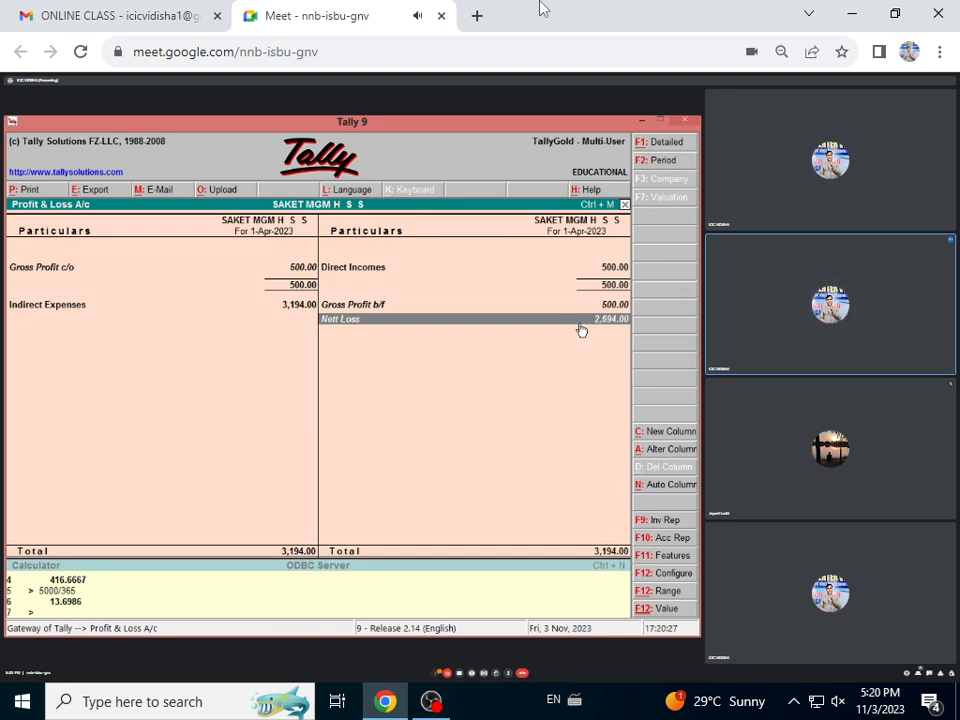
key(Escape)
key(Escape)
key(Escape)
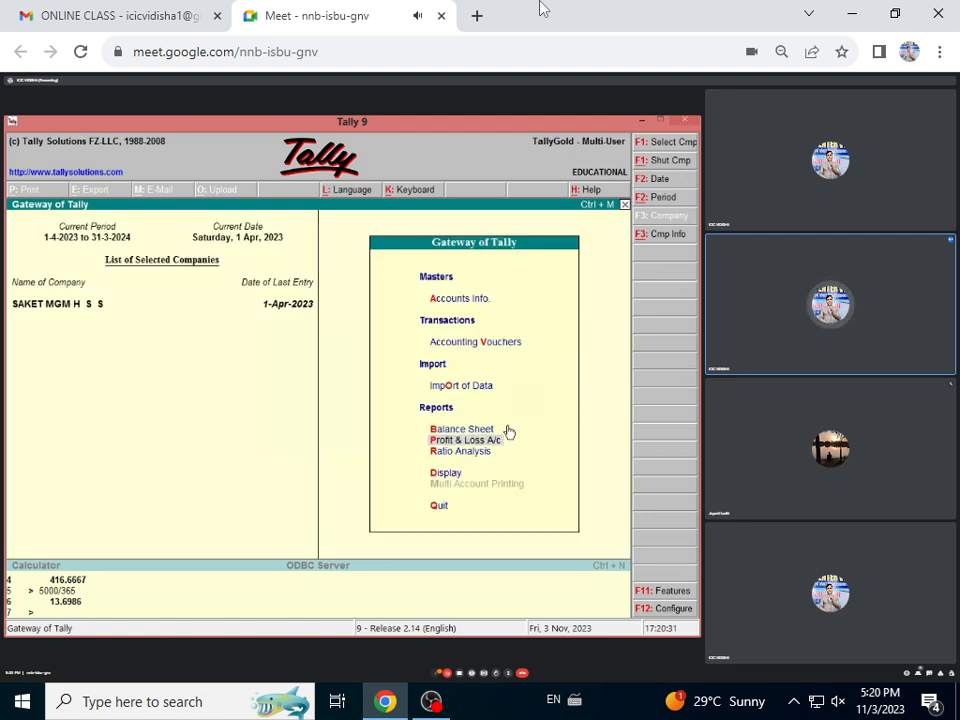
- Review the Ratio Analysis report and the Day Book, then return to the Gateway of Tally without quitting the program
click(447, 452)
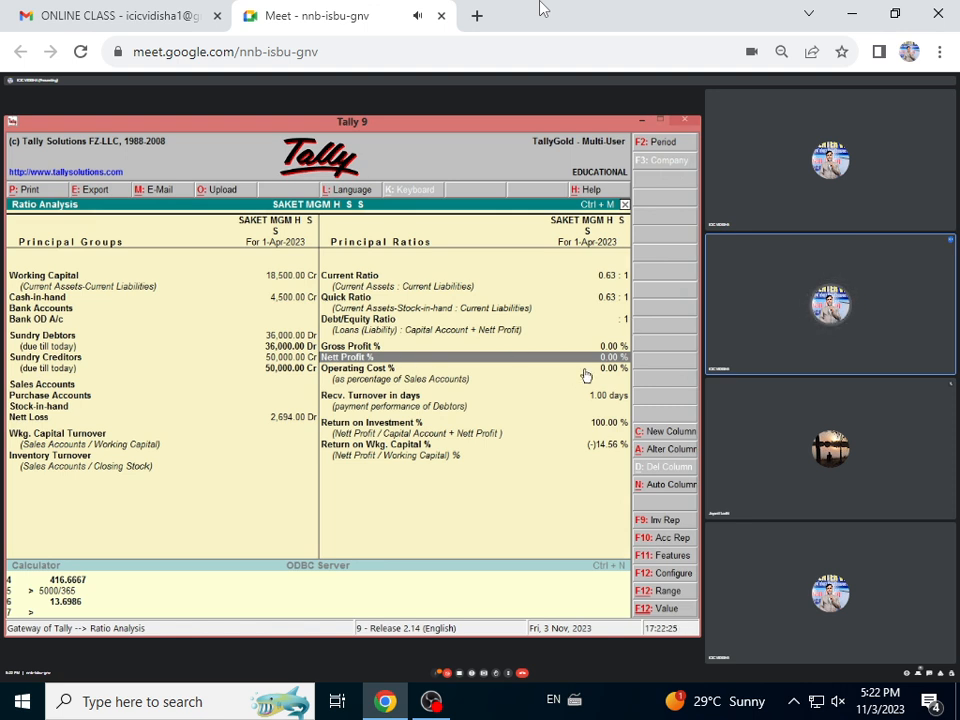
key(Escape)
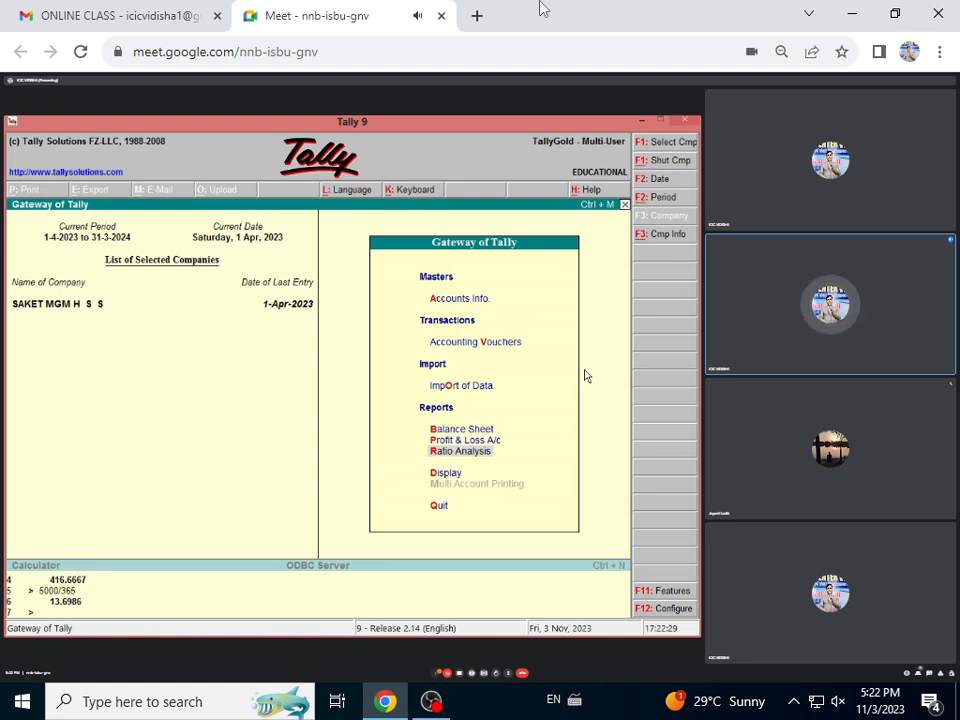
click(445, 476)
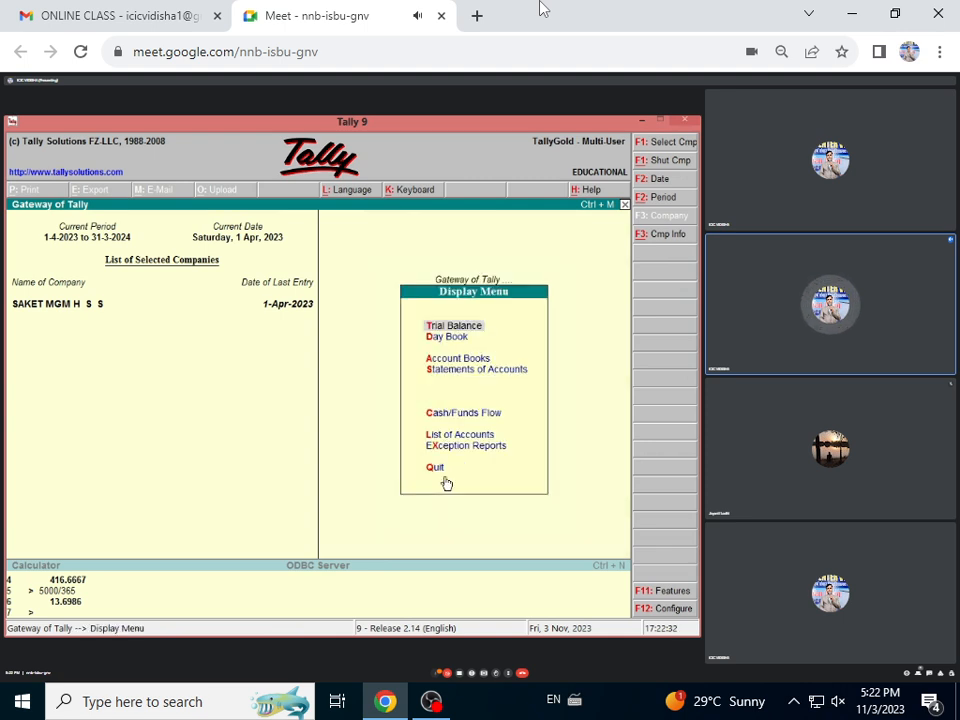
click(450, 340)
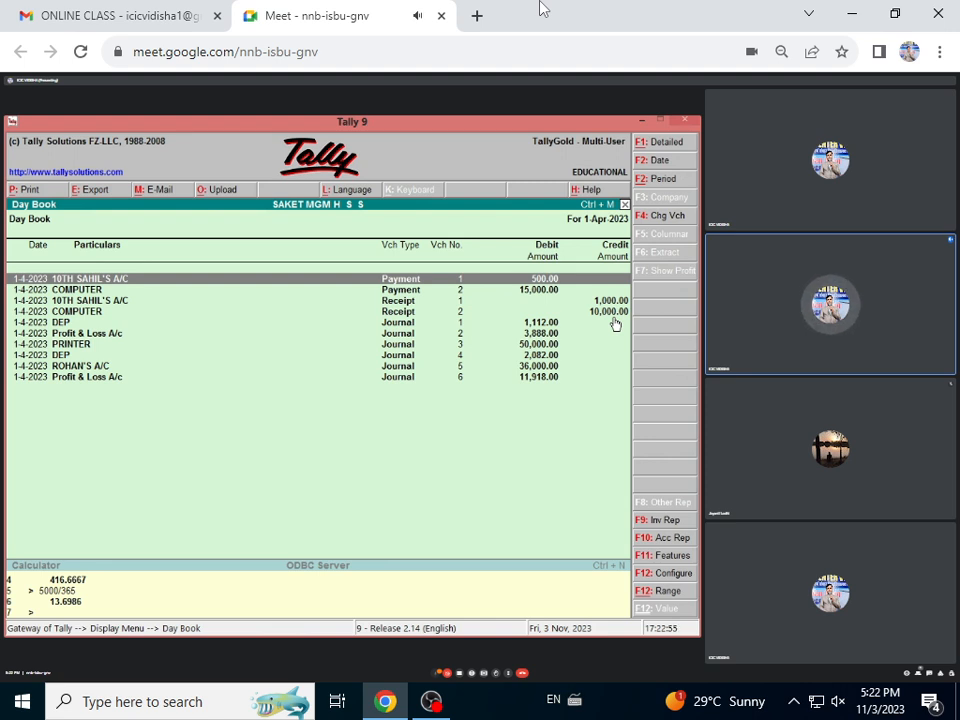
key(Escape)
key(Escape)
key(Escape)
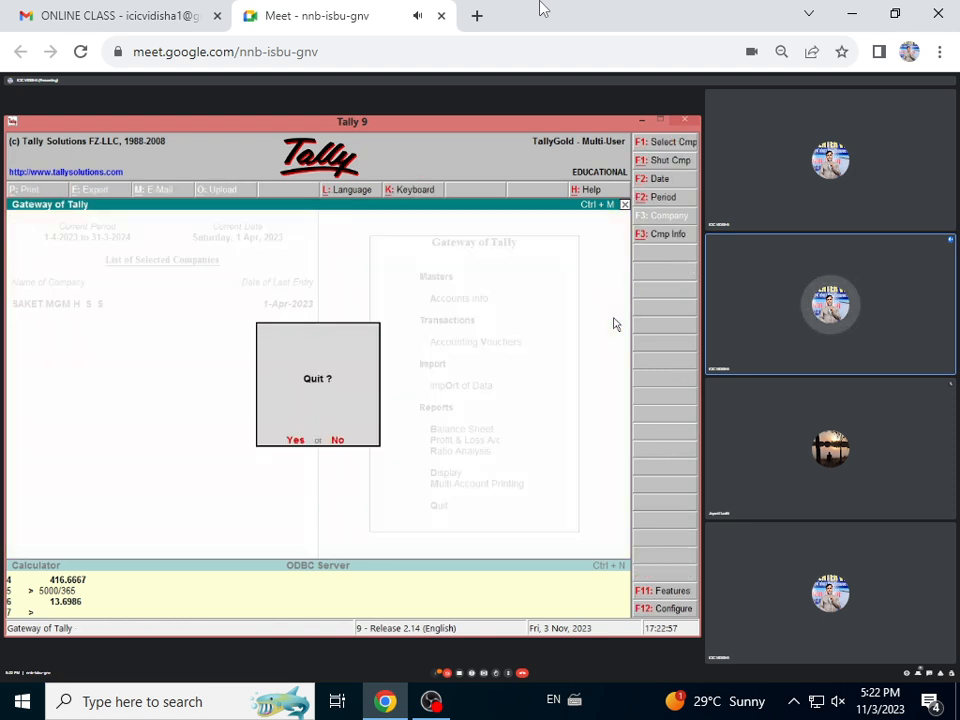
key(n)
key(Return)
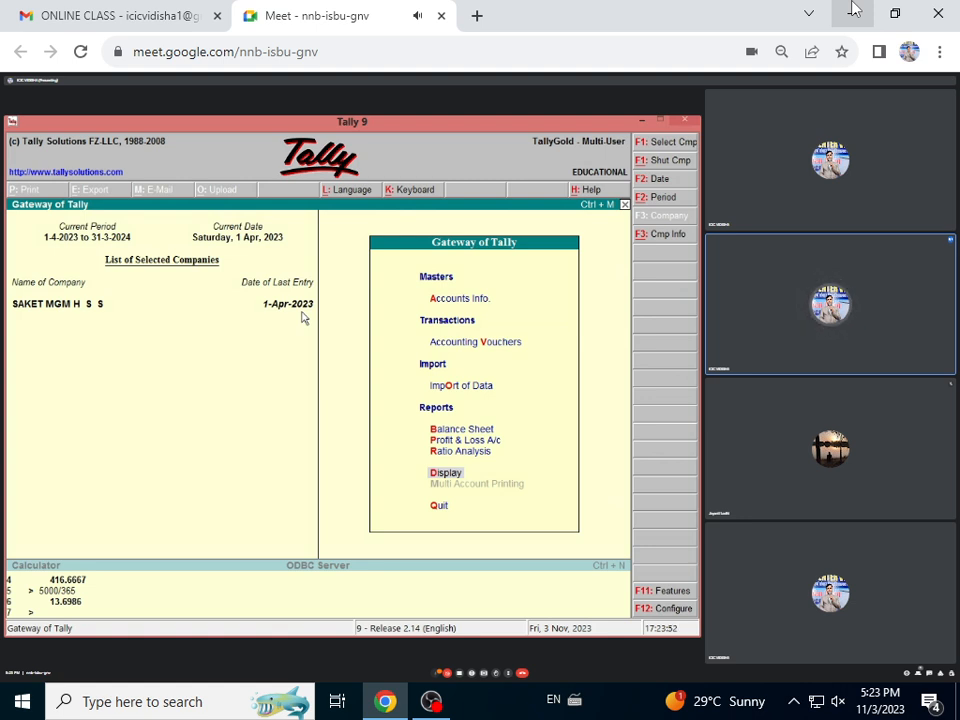
- Change the company's current date to 2-5-2023
key(F2)
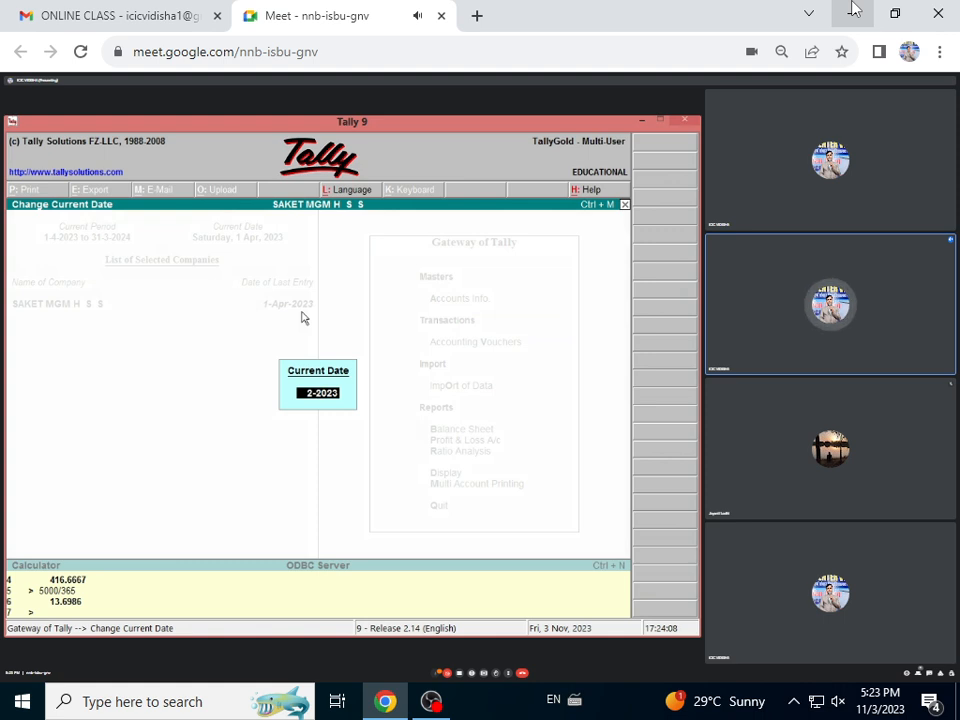
key(BackSpace)
key(BackSpace)
key(BackSpace)
key(BackSpace)
key(BackSpace)
key(BackSpace)
key(BackSpace)
key(BackSpace)
text(2-5-2023)
key(Return)
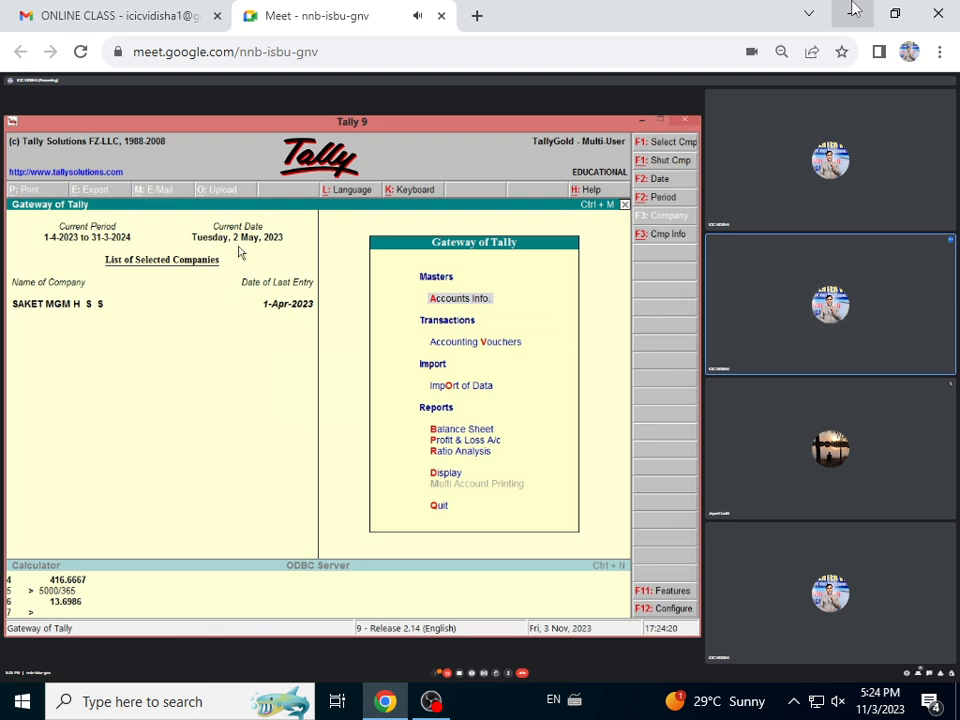
key(Escape)
key(n)
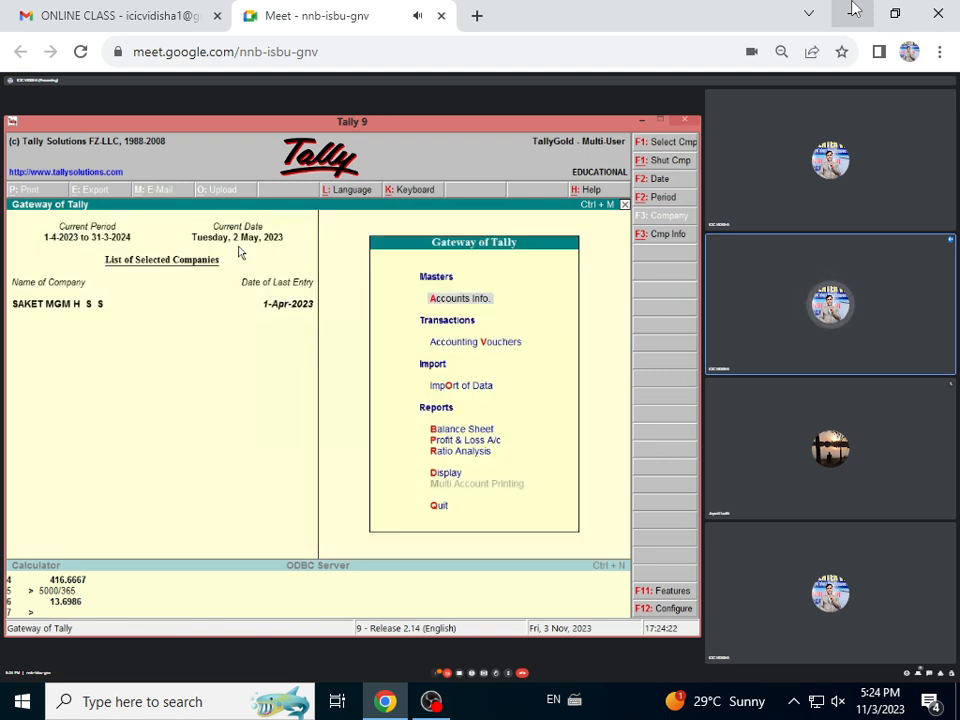
key(v)
key(Escape)
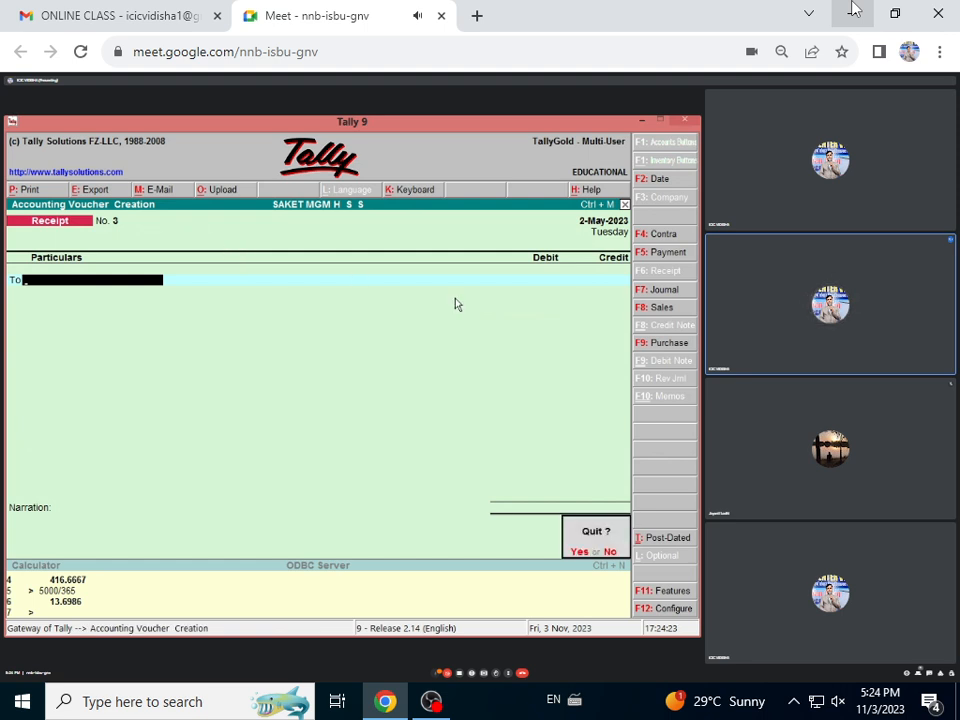
key(y)
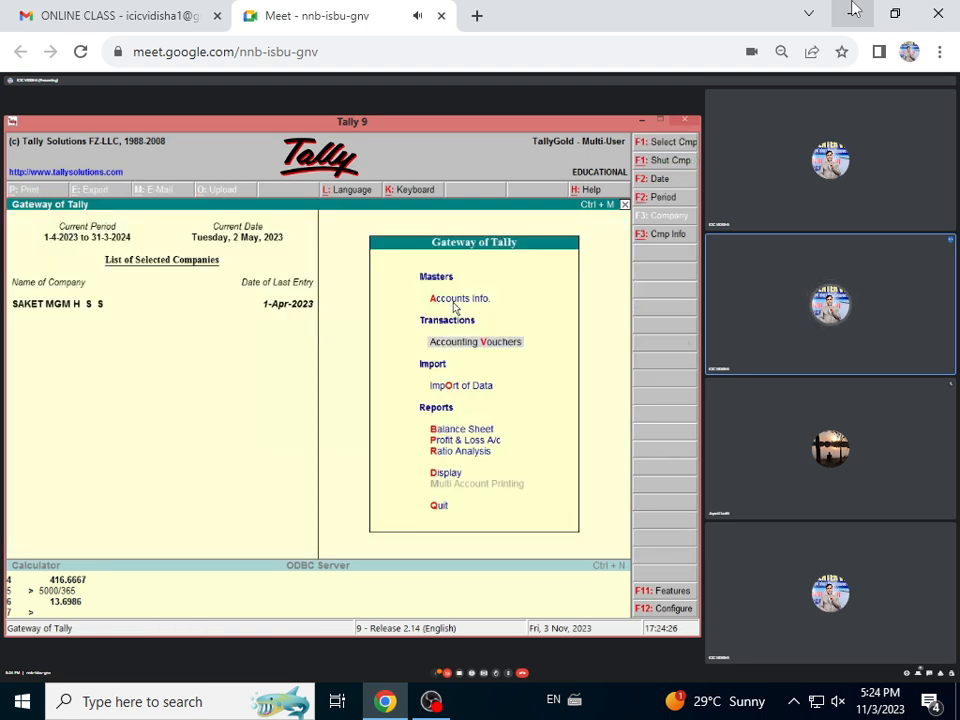
key(d)
key(d)
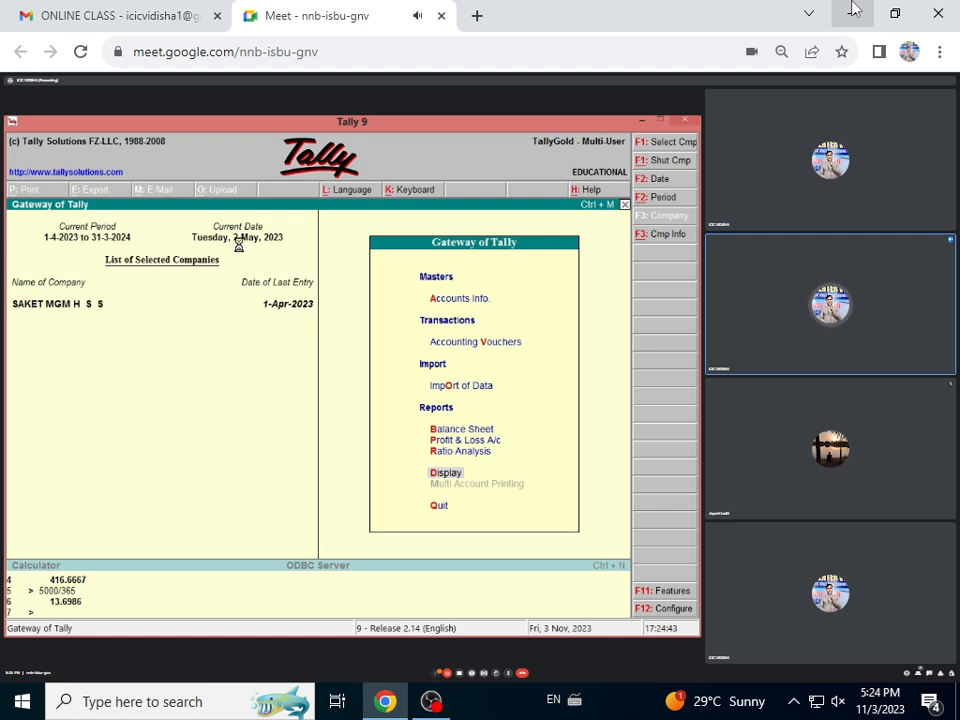
- Record a receipt voucher crediting the 10th-class student's account with 1,000 against Cash, and save it without narration
key(v)
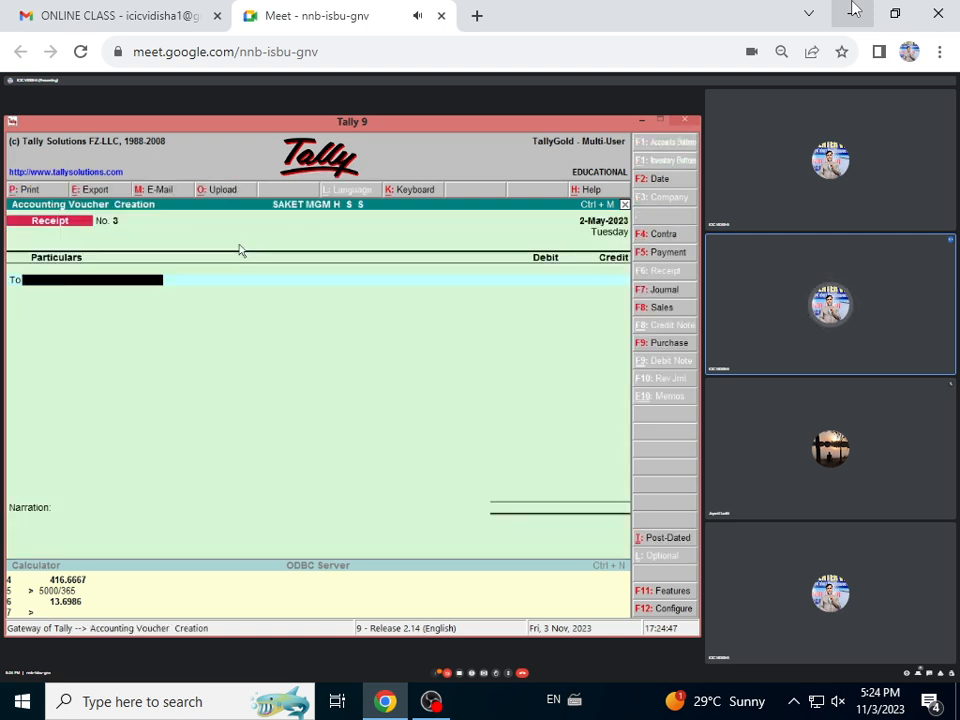
text(1)
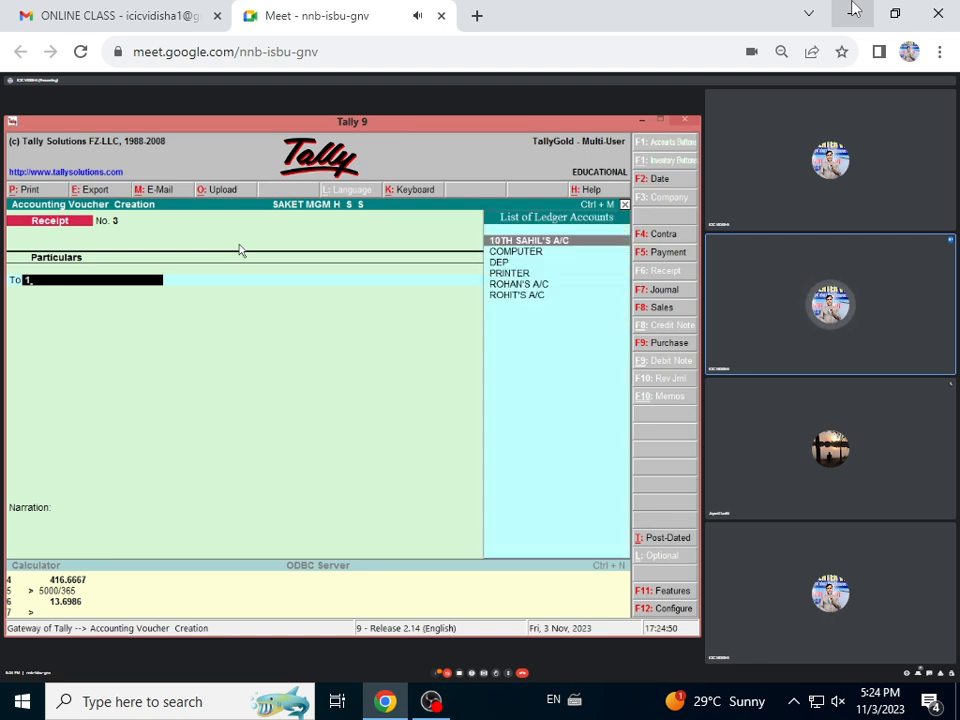
key(Return)
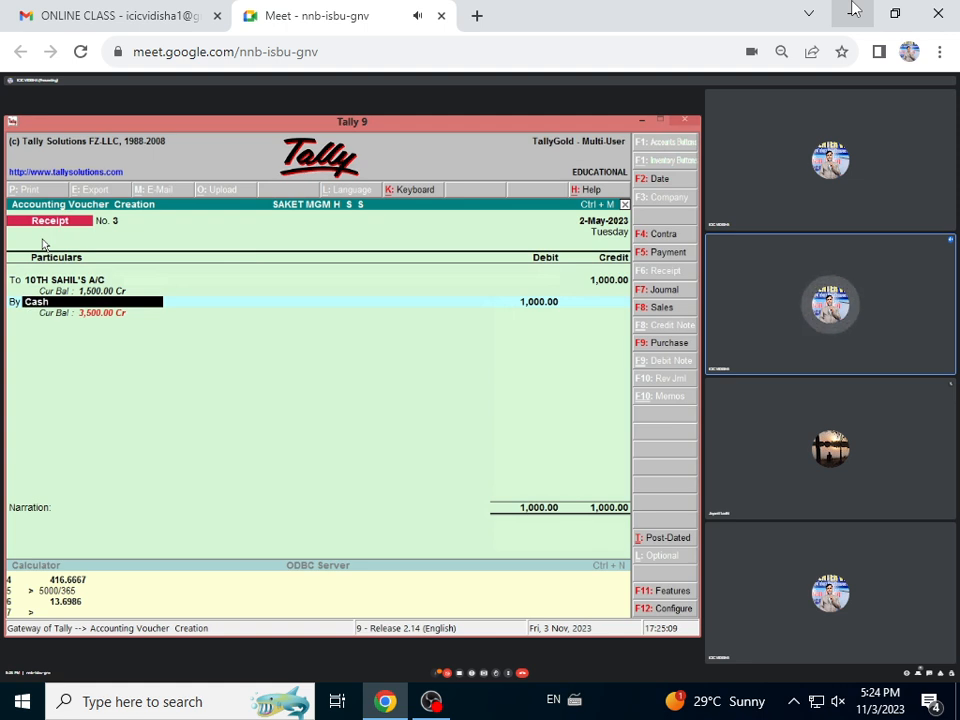
key(Return)
key(Return)
key(Return)
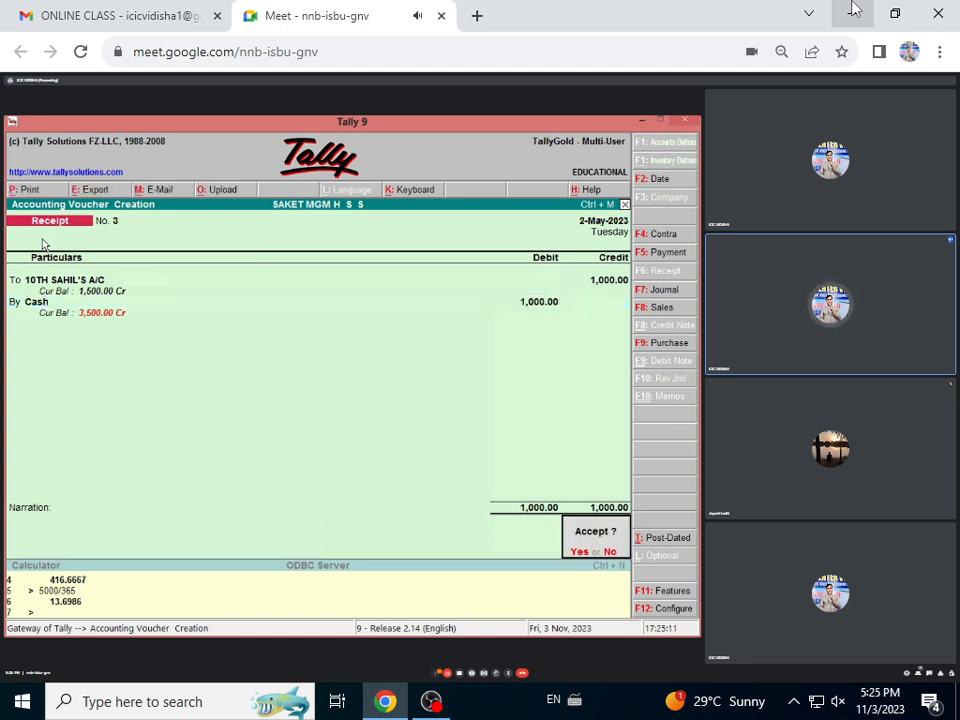
key(Return)
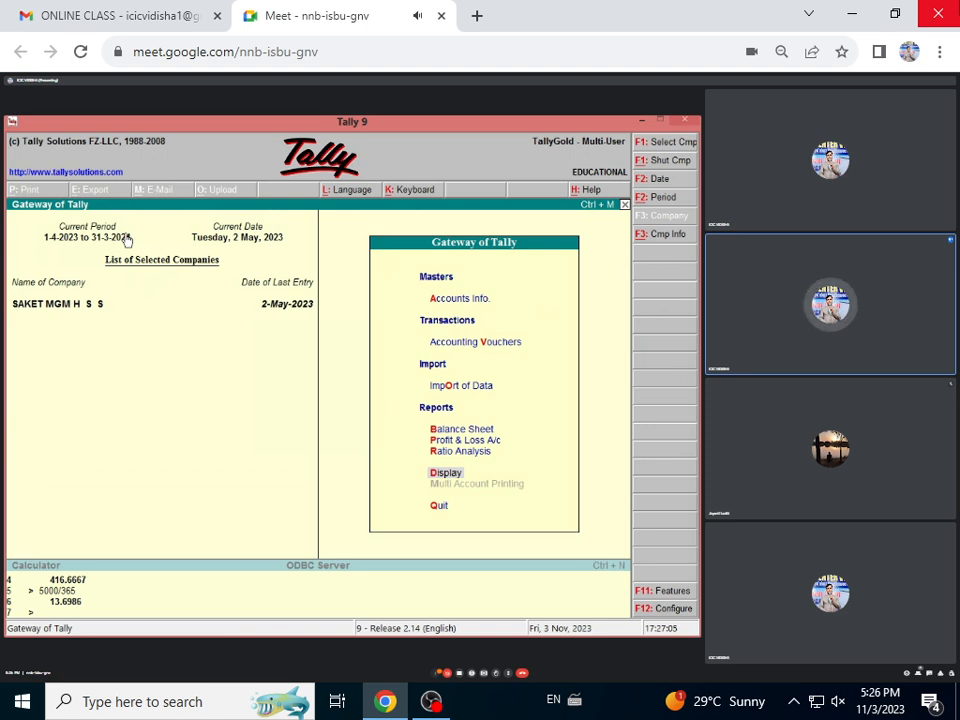
- Change the current period to run from 1-4-2023 to 31-3-2026
click(658, 203)
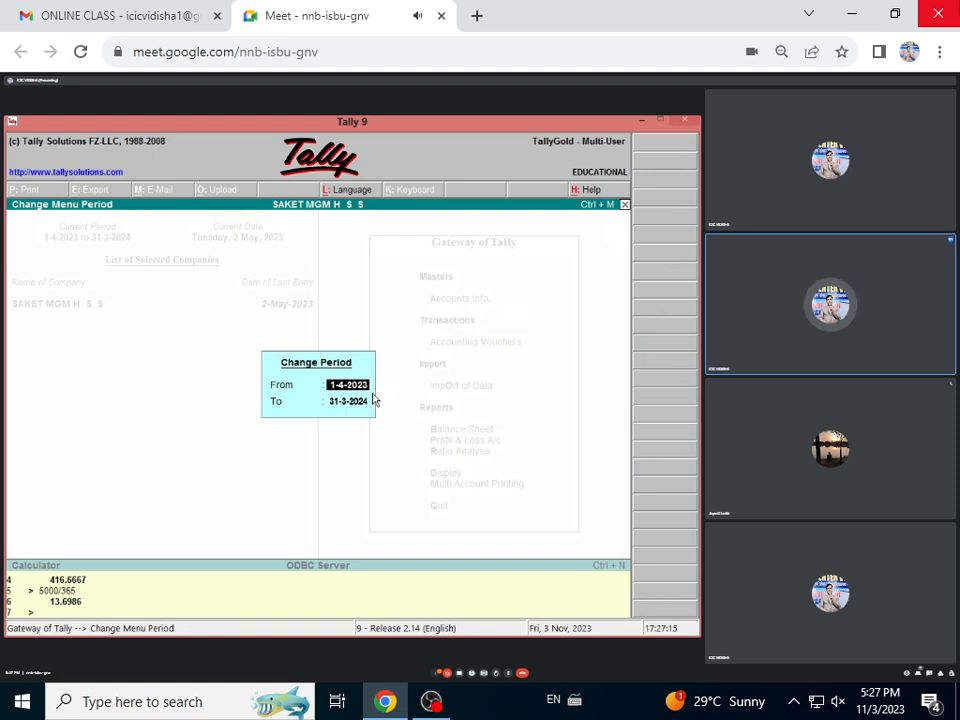
key(Return)
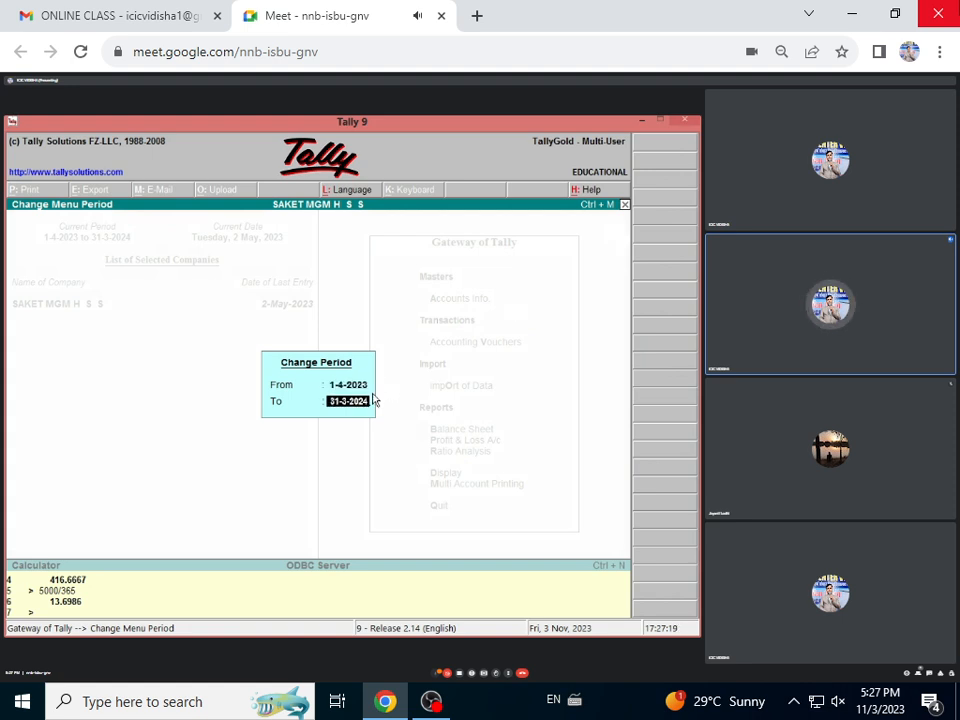
key(BackSpace)
text(6)
key(Return)
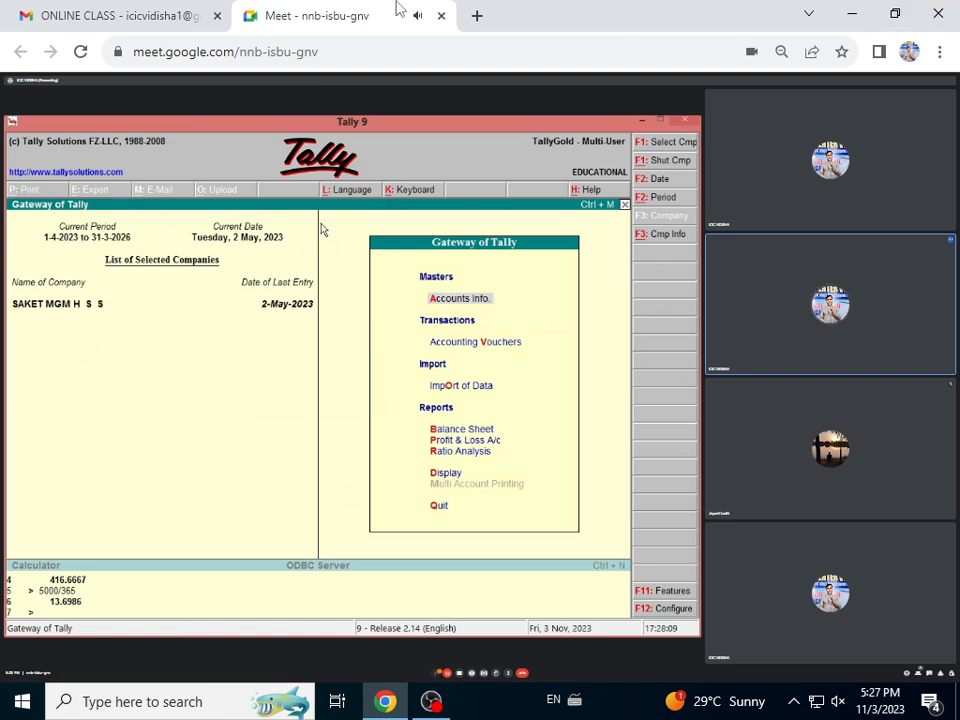
click(422, 708)
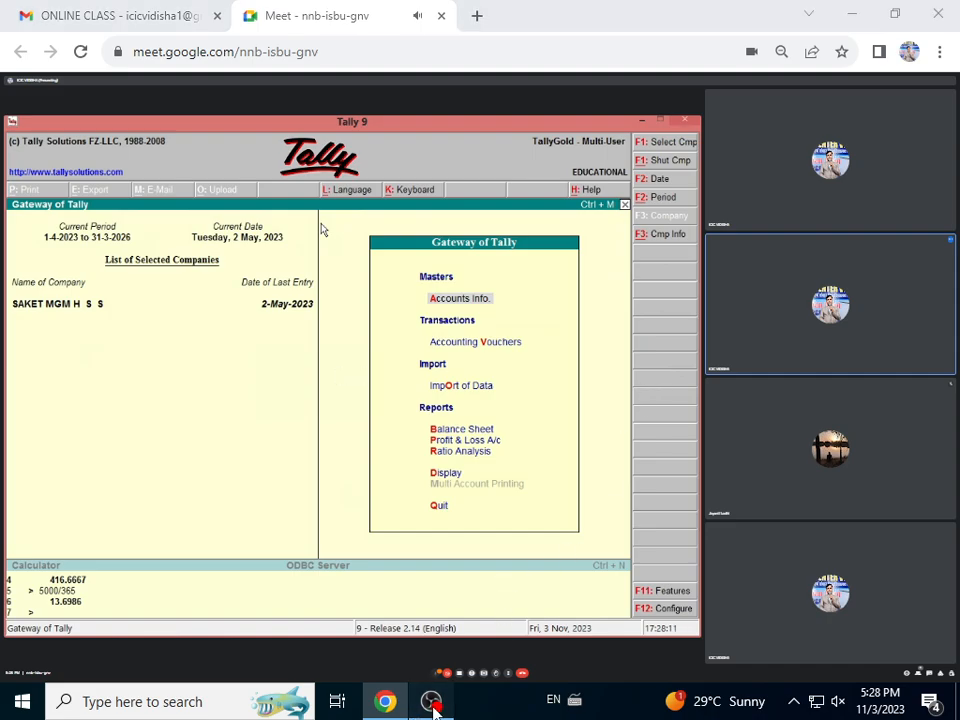